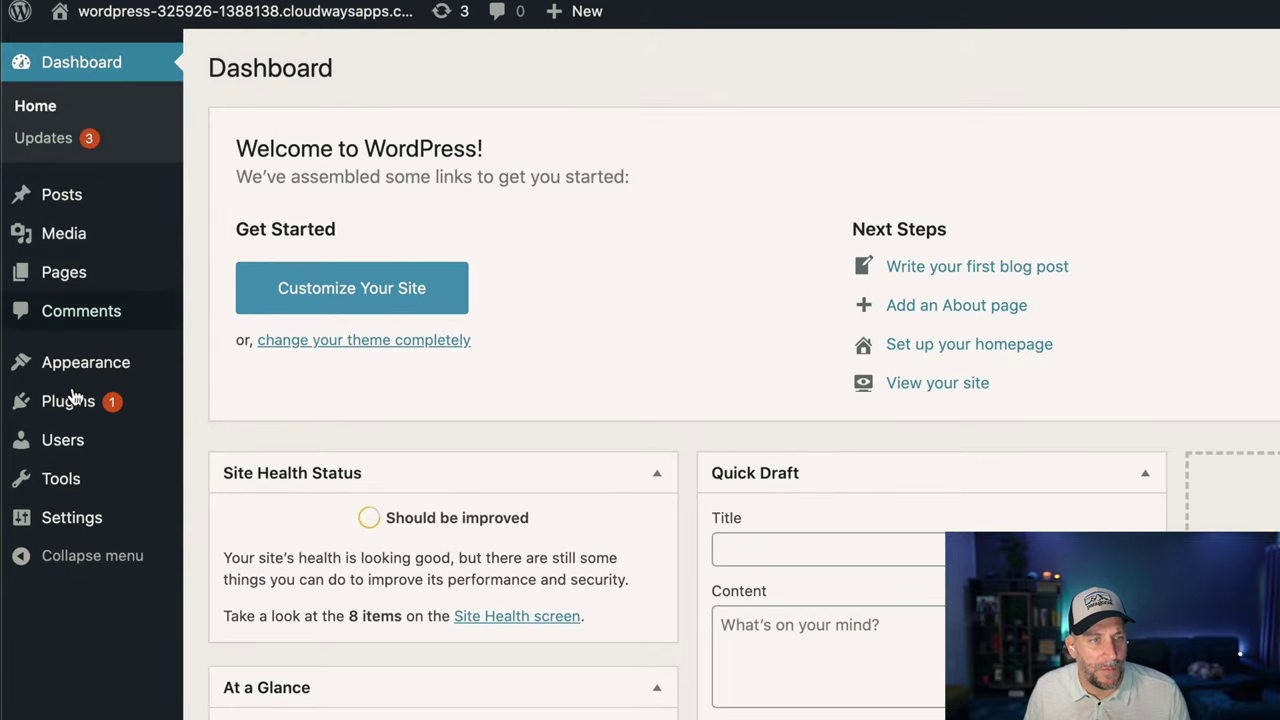
Move the Privacy Policy and Sample Page pages to the trash with a single bulk action
{"action": "mouse_move", "coordinate": [72, 403]}
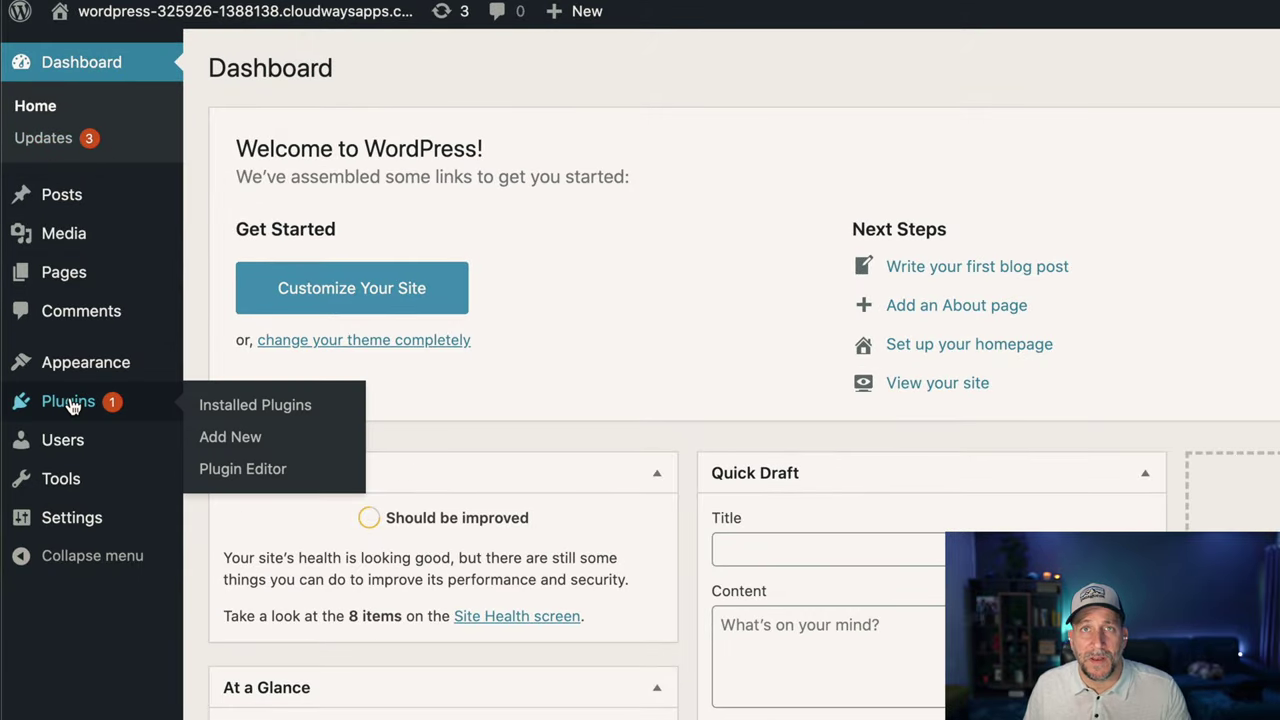
{"action": "left_click", "coordinate": [62, 283]}
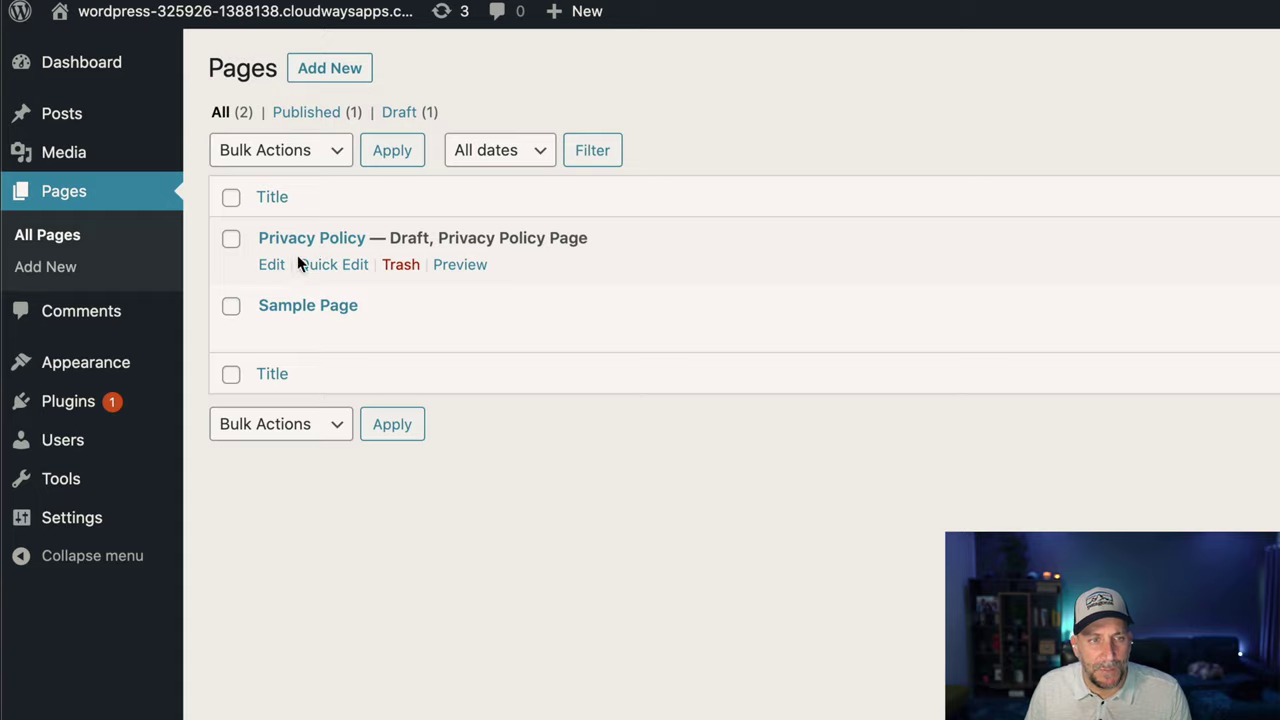
{"action": "left_click", "coordinate": [232, 199]}
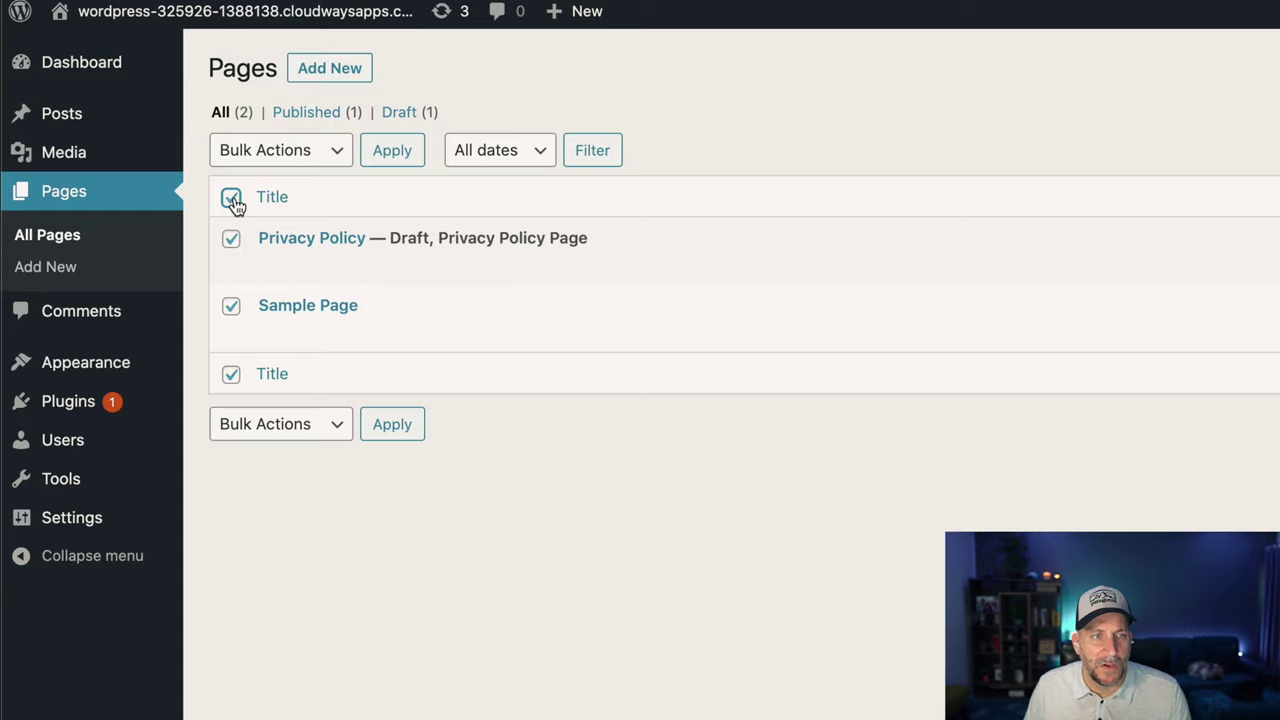
{"action": "left_click", "coordinate": [318, 162]}
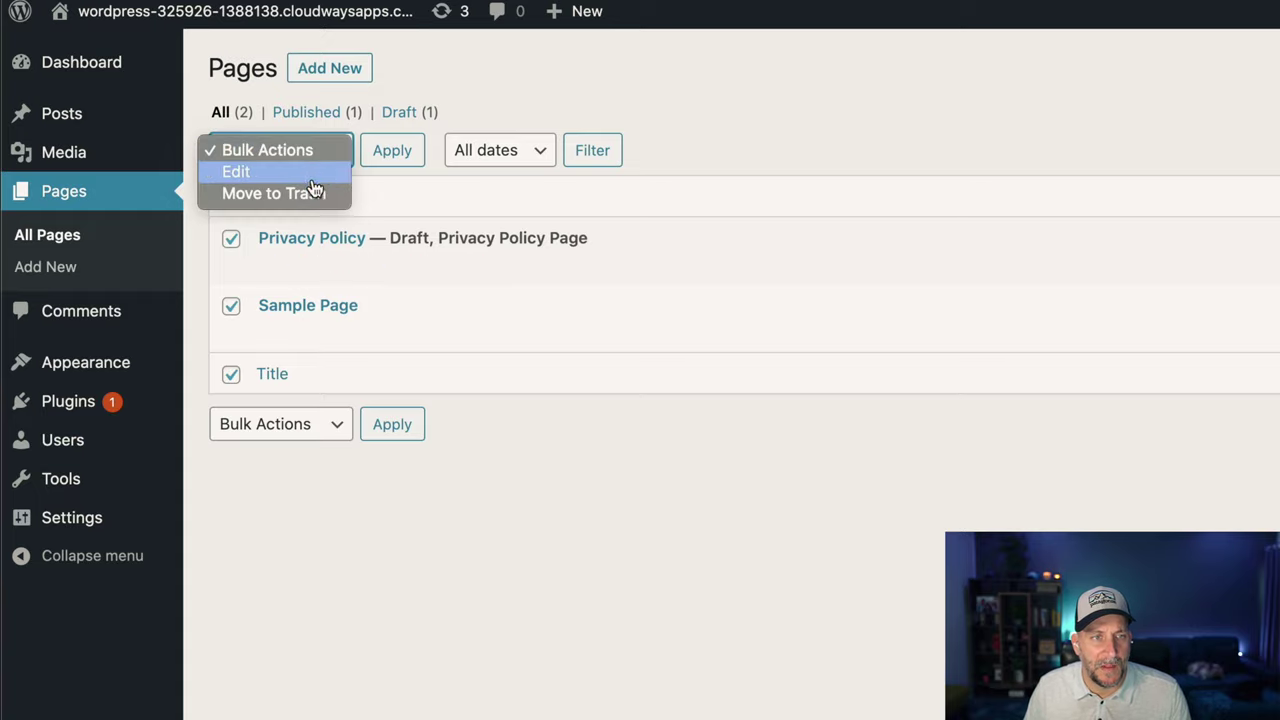
{"action": "left_click", "coordinate": [307, 194]}
{"action": "left_click", "coordinate": [390, 150]}
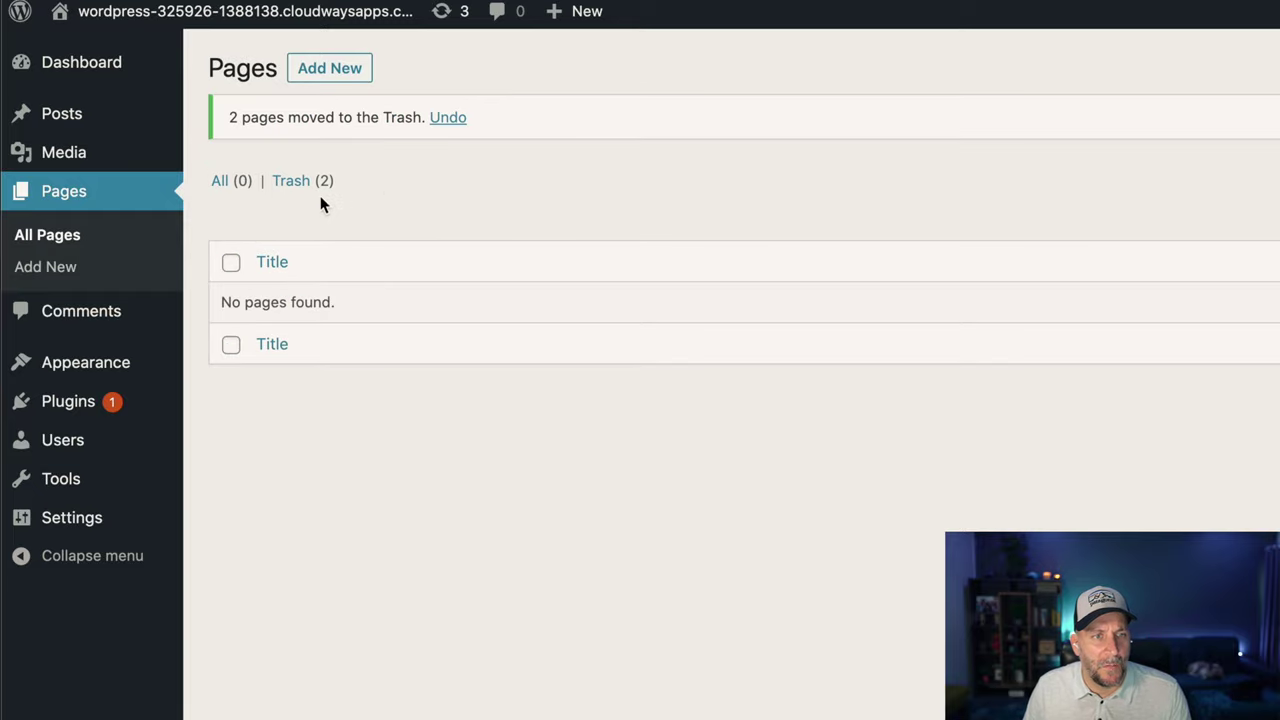
Permanently delete both trashed pages, Privacy Policy and Sample Page, with a bulk action
{"action": "left_click", "coordinate": [293, 186]}
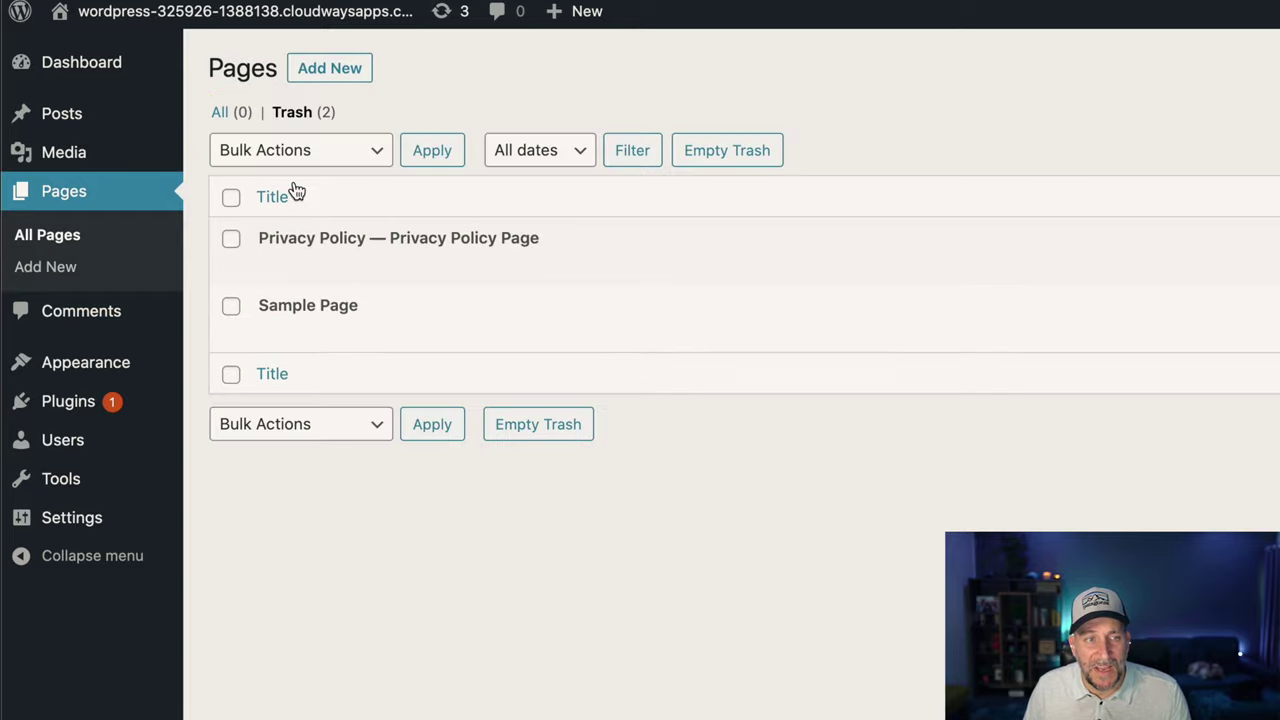
{"action": "left_click", "coordinate": [231, 197]}
{"action": "left_click", "coordinate": [286, 424]}
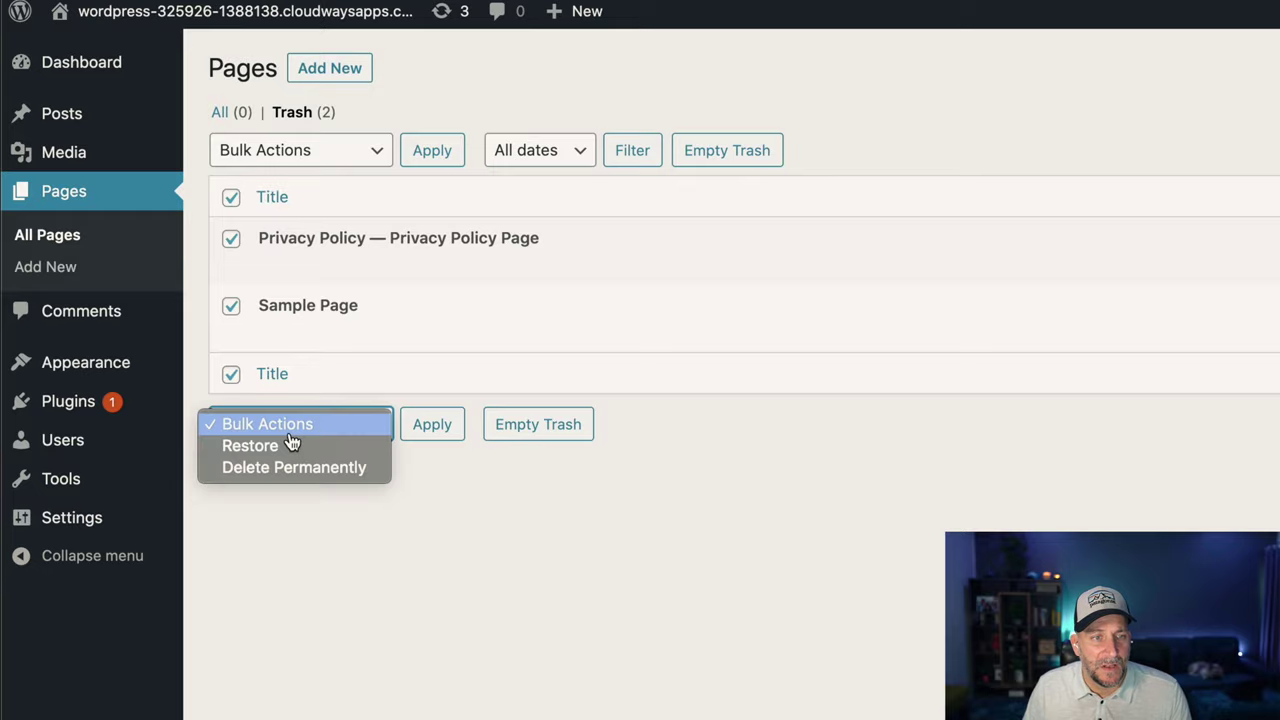
{"action": "left_click", "coordinate": [294, 467]}
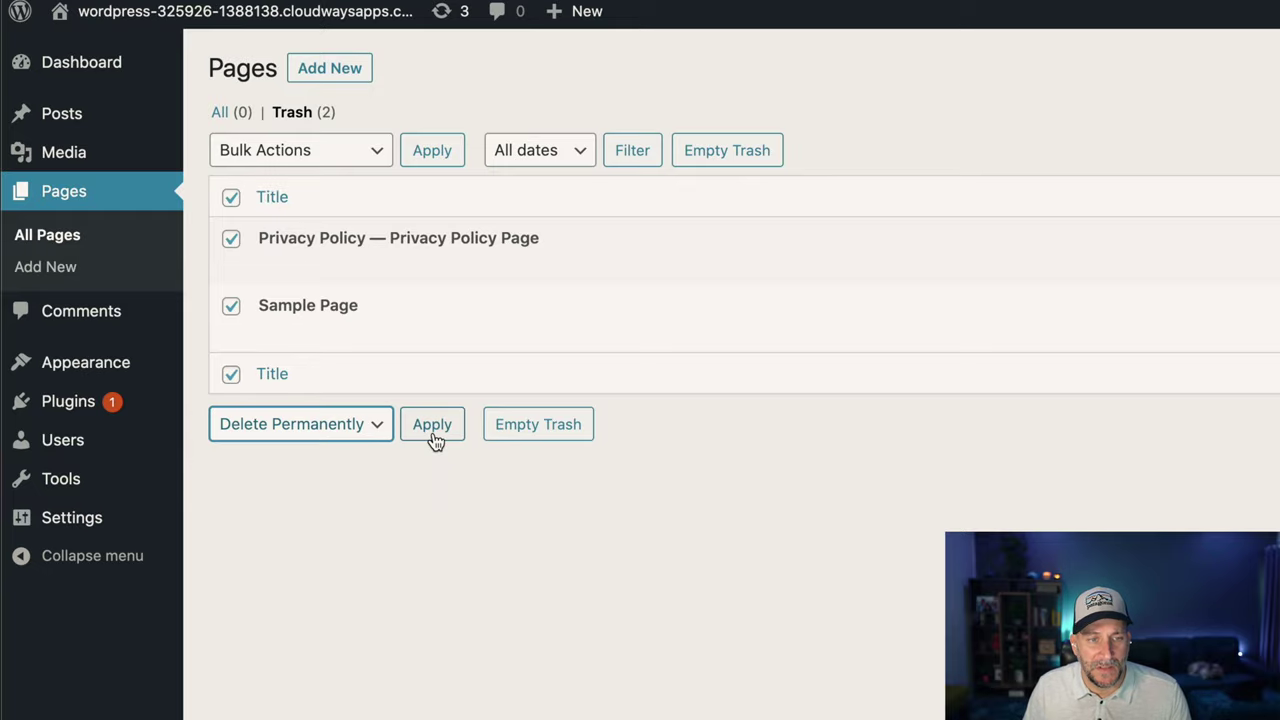
{"action": "left_click", "coordinate": [433, 430]}
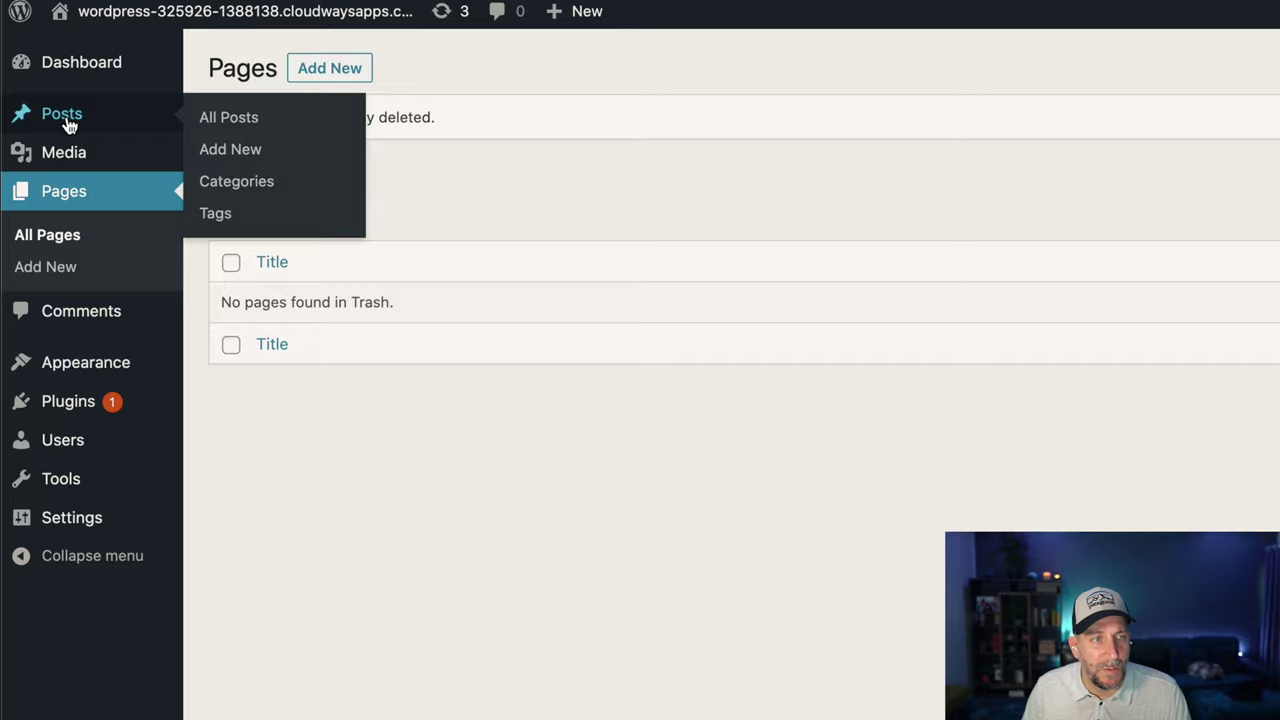
Move the "Hello world!" post to the trash and delete it permanently from there
{"action": "left_click", "coordinate": [69, 121]}
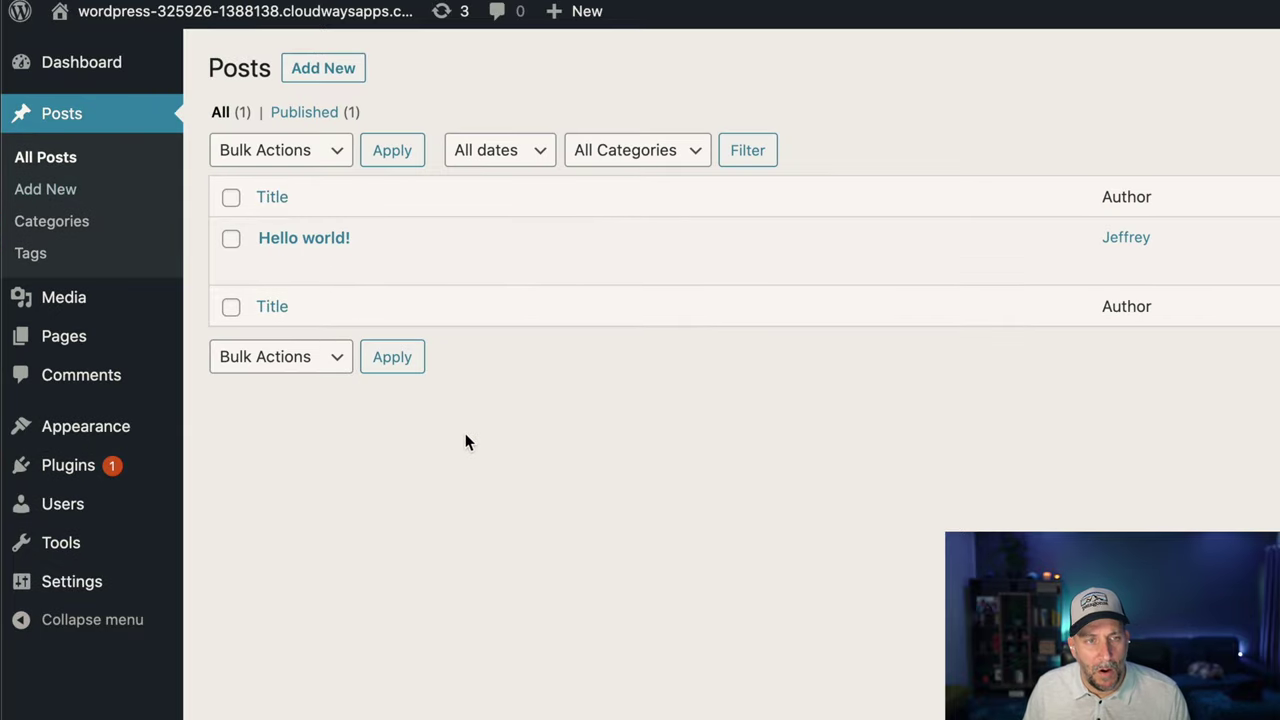
{"action": "mouse_move", "coordinate": [284, 233]}
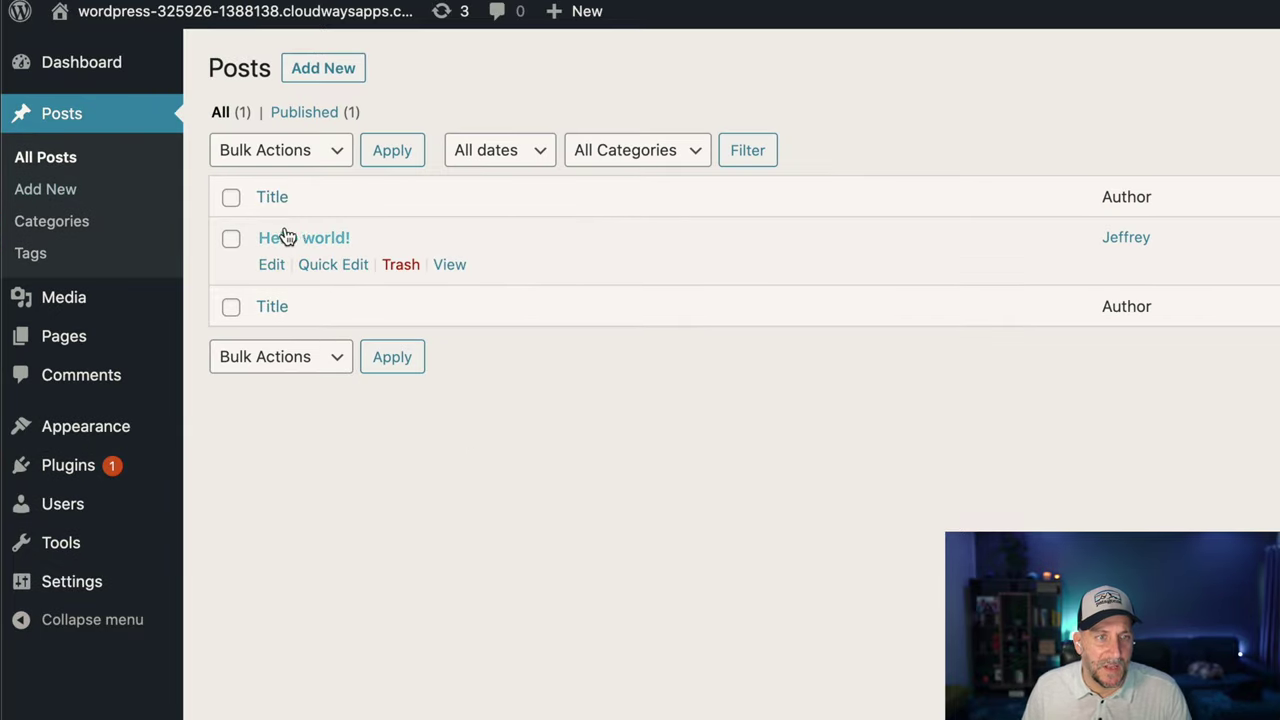
{"action": "left_click", "coordinate": [399, 266]}
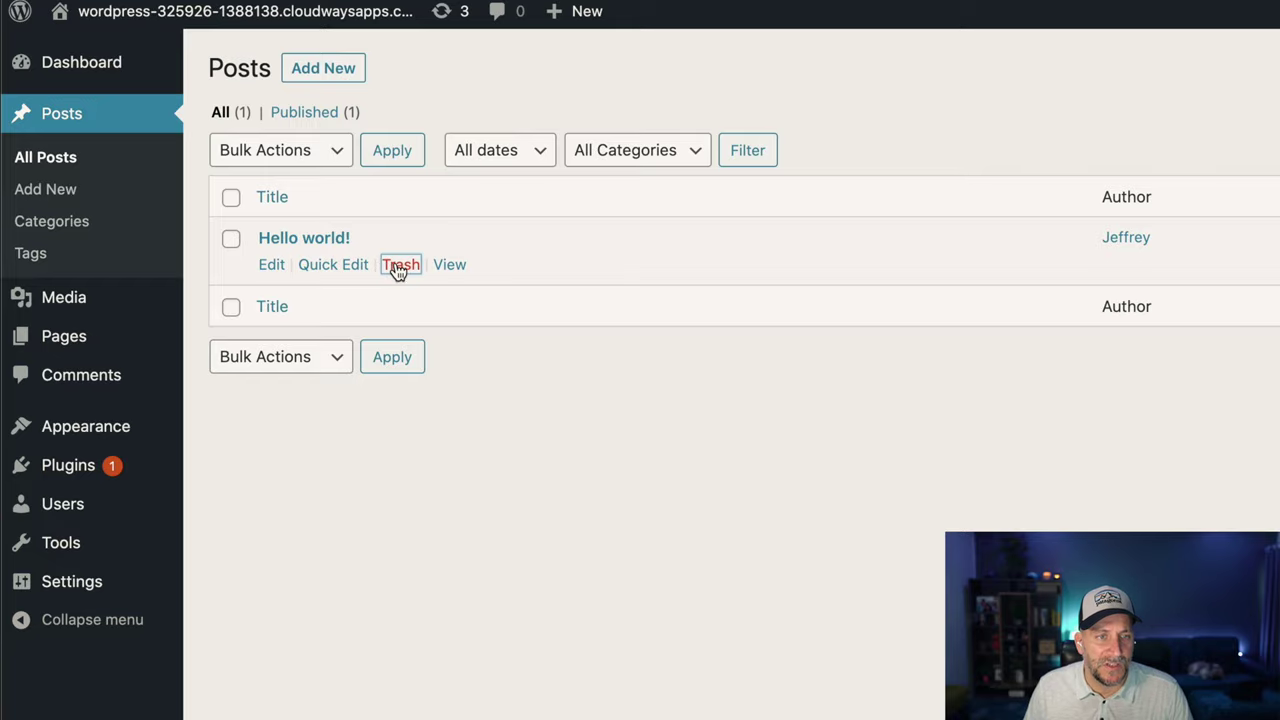
{"action": "left_click", "coordinate": [300, 182]}
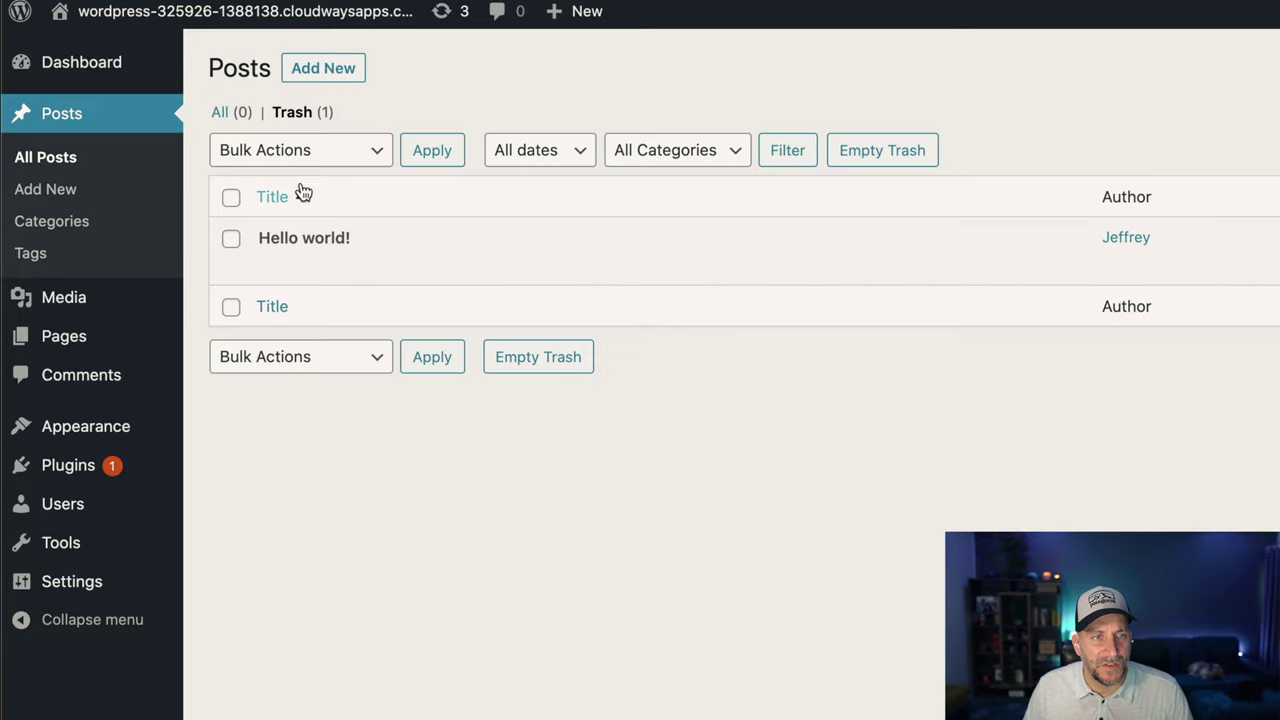
{"action": "mouse_move", "coordinate": [257, 243]}
{"action": "left_click", "coordinate": [357, 268]}
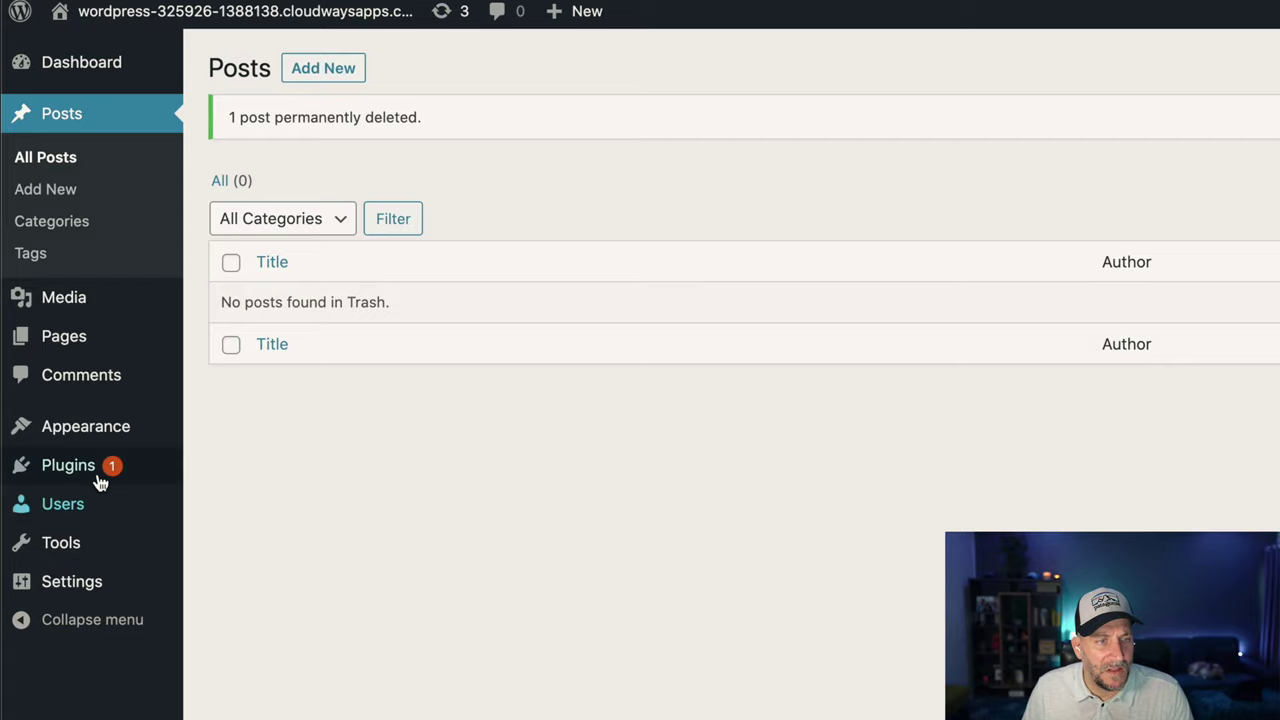
Bulk-delete the Akismet Anti-Spam and Hello Dolly plugins together with their data
{"action": "mouse_move", "coordinate": [78, 472]}
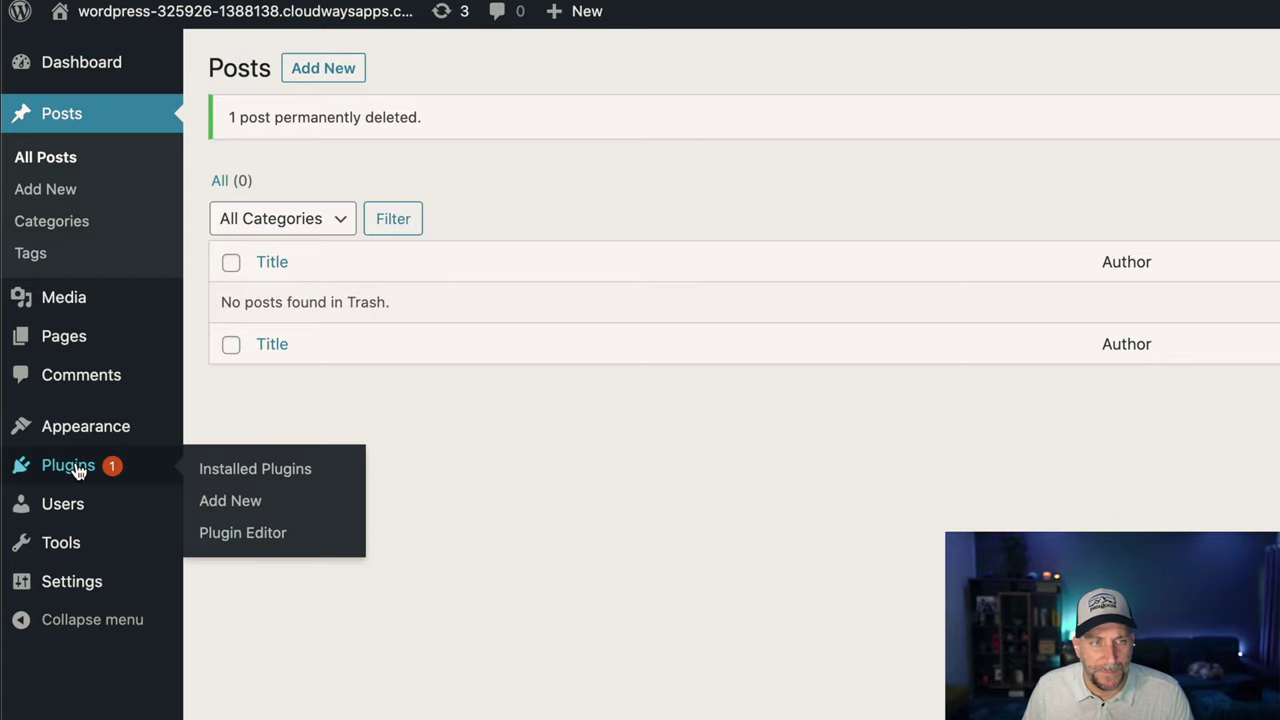
{"action": "left_click", "coordinate": [78, 472]}
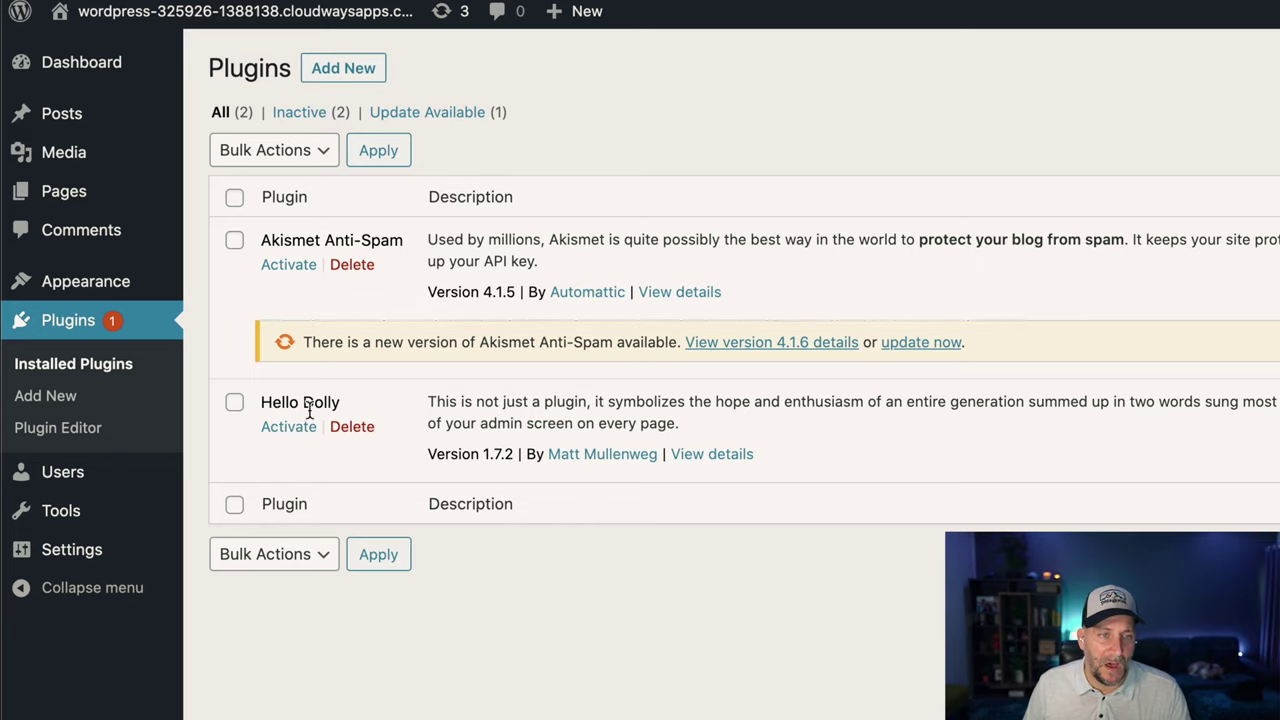
{"action": "left_click_drag", "start_coordinate": [260, 402], "coordinate": [350, 405]}
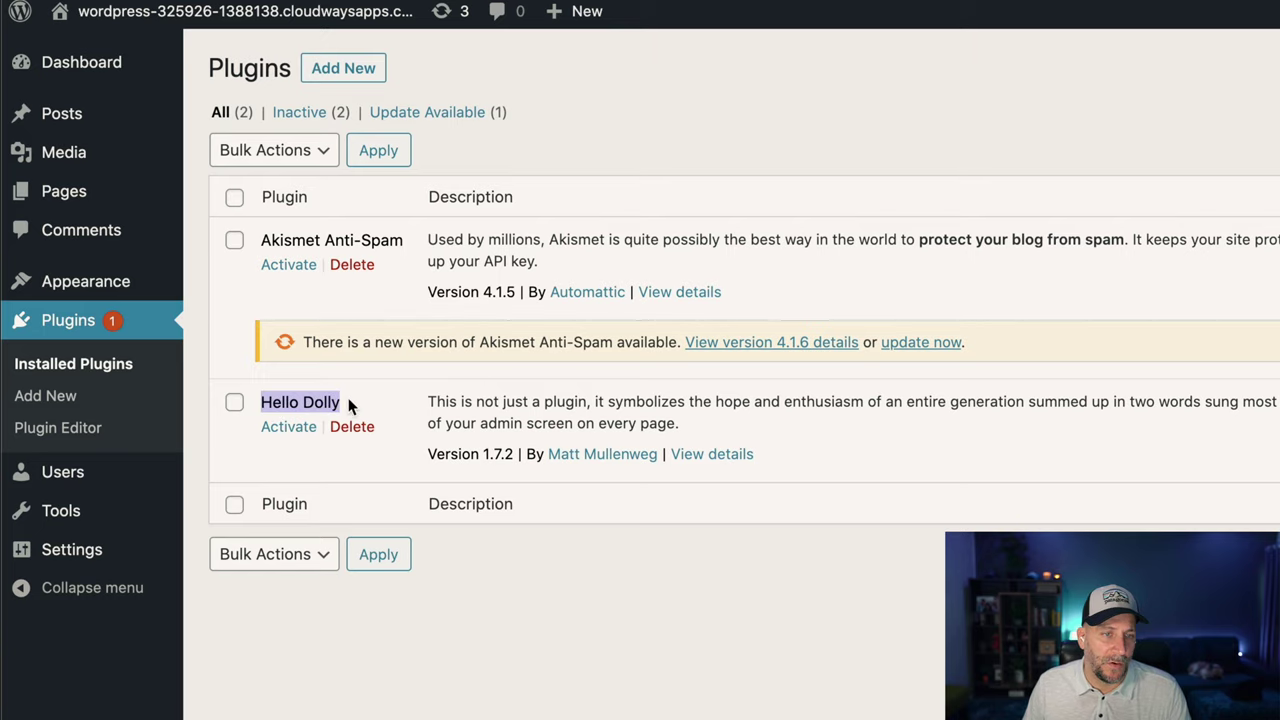
{"action": "left_click", "coordinate": [233, 198]}
{"action": "left_click", "coordinate": [321, 559]}
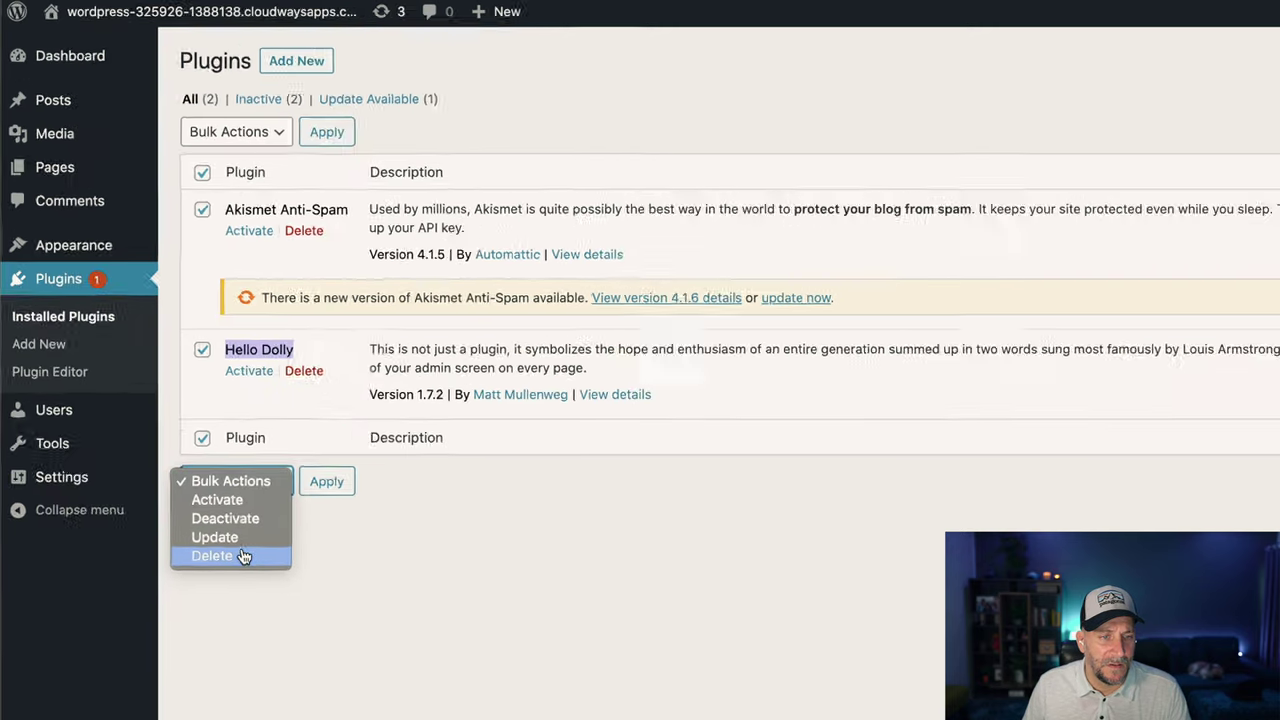
{"action": "left_click", "coordinate": [243, 557]}
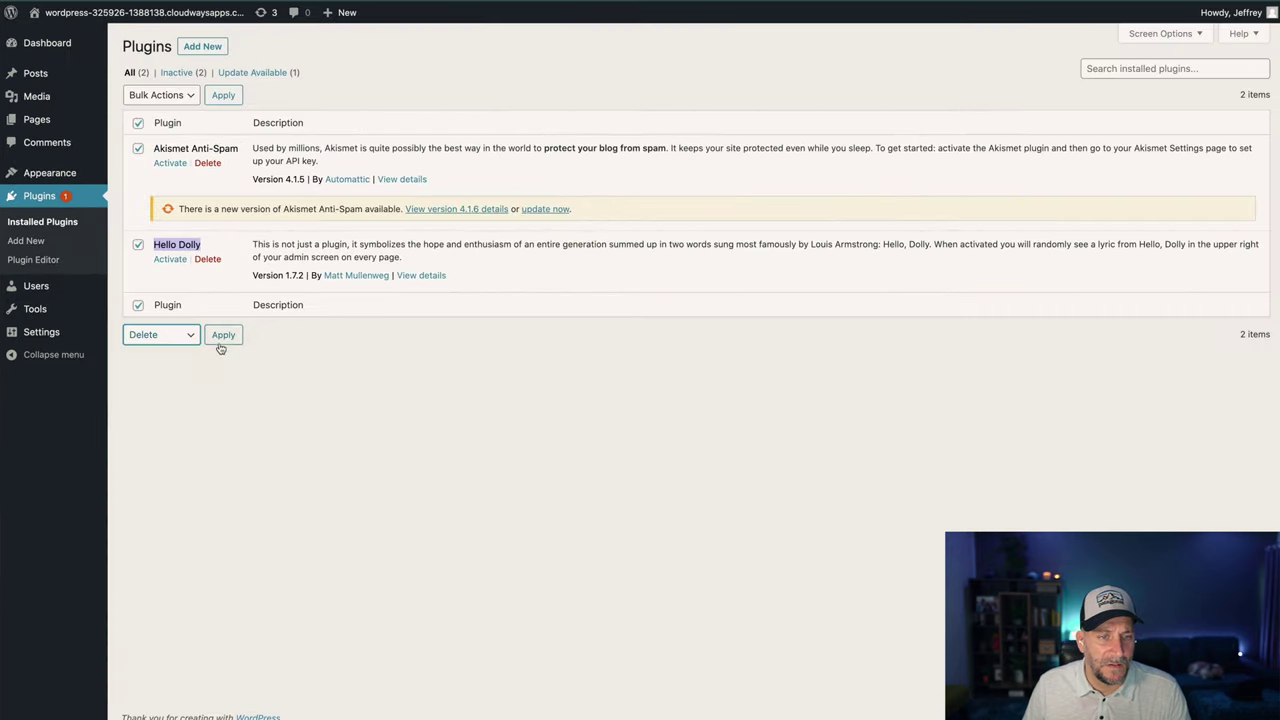
{"action": "left_click", "coordinate": [322, 482]}
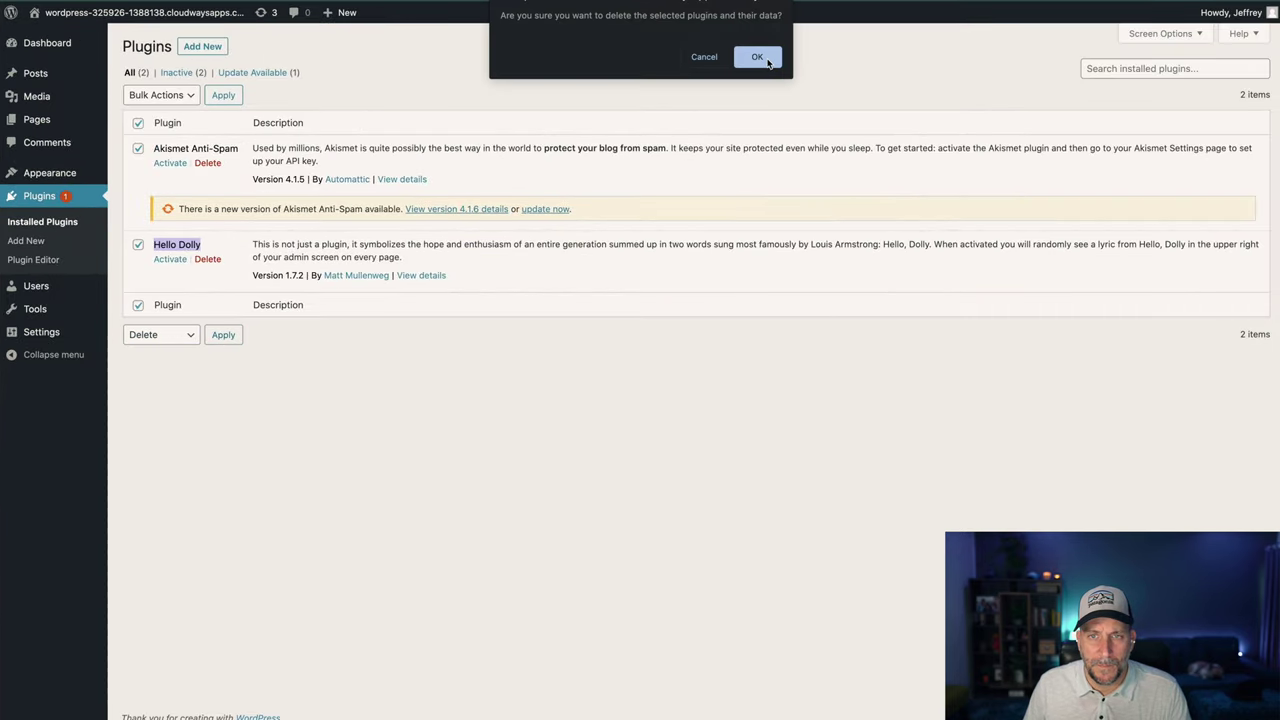
{"action": "left_click", "coordinate": [767, 61]}
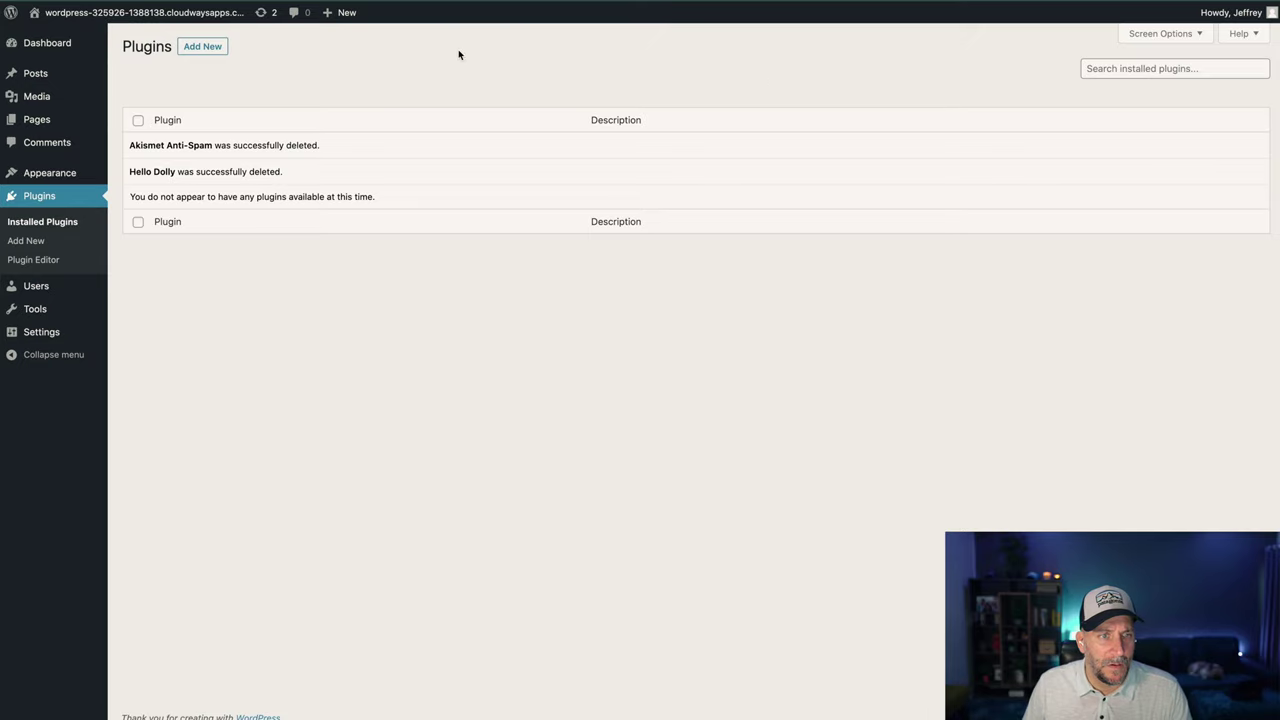
Delete the inactive Twenty Nineteen theme from the installed themes
{"action": "mouse_move", "coordinate": [40, 174]}
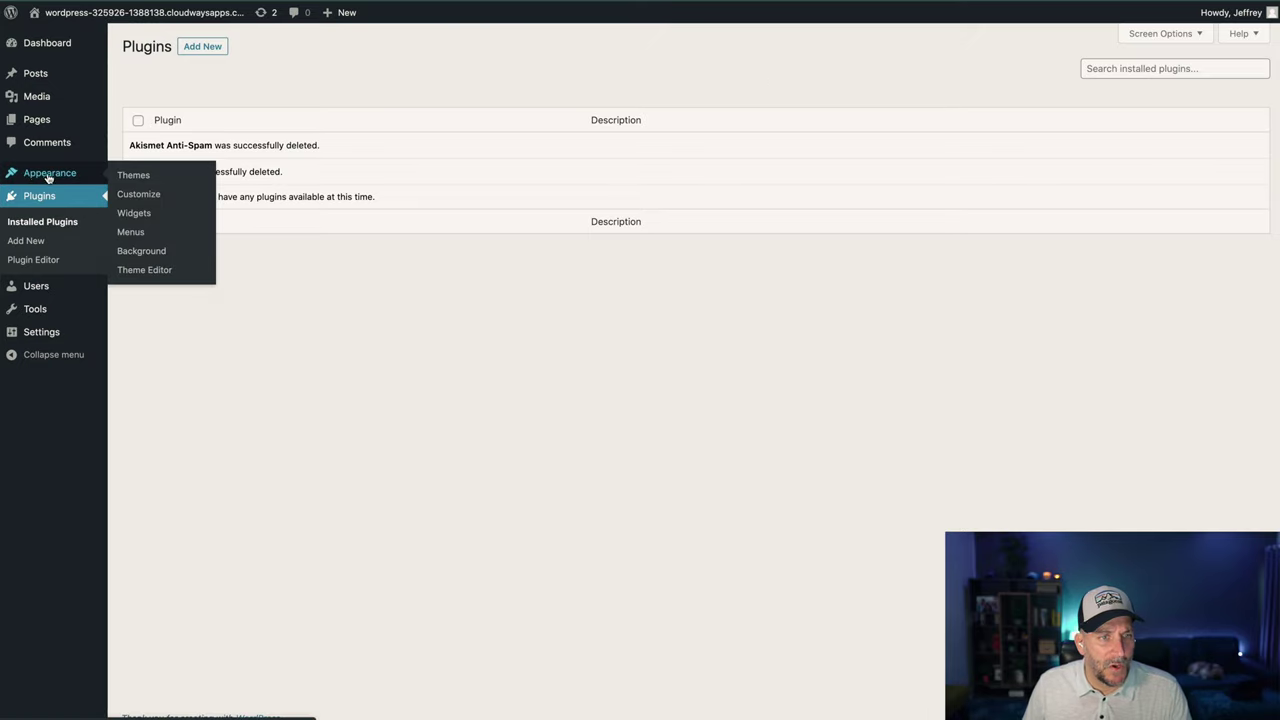
{"action": "left_click", "coordinate": [130, 176]}
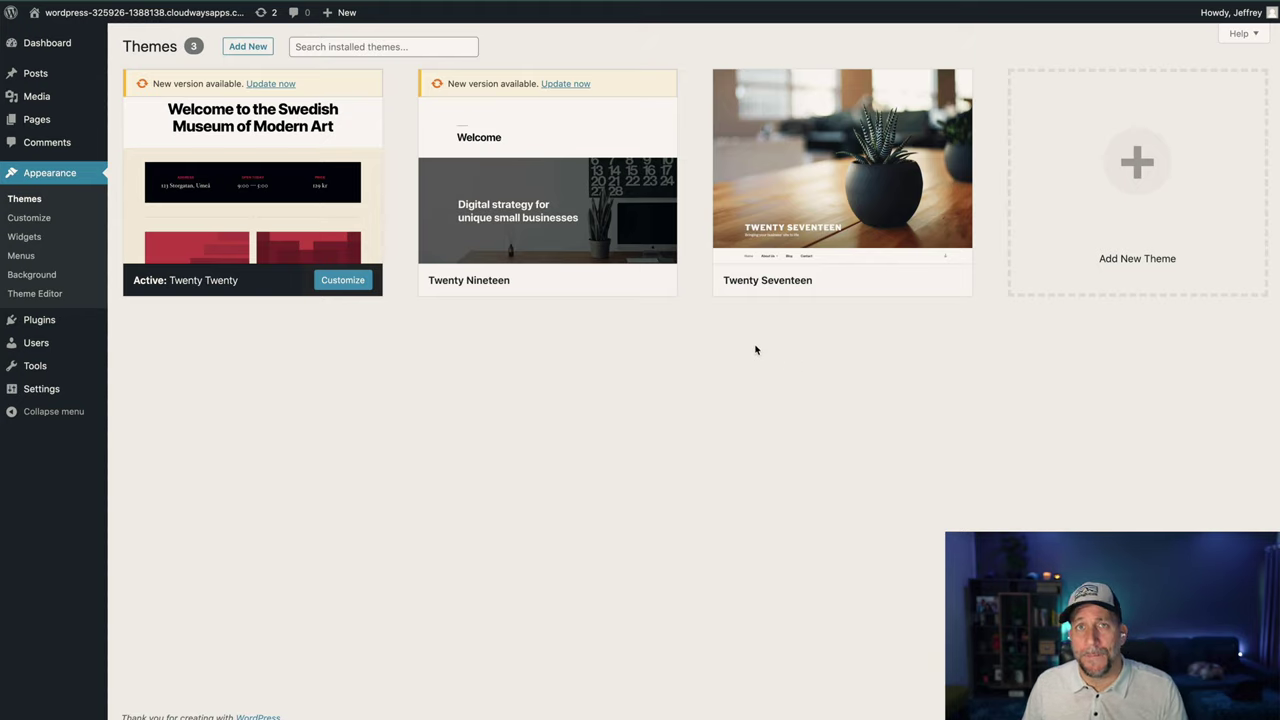
{"action": "left_click", "coordinate": [572, 222]}
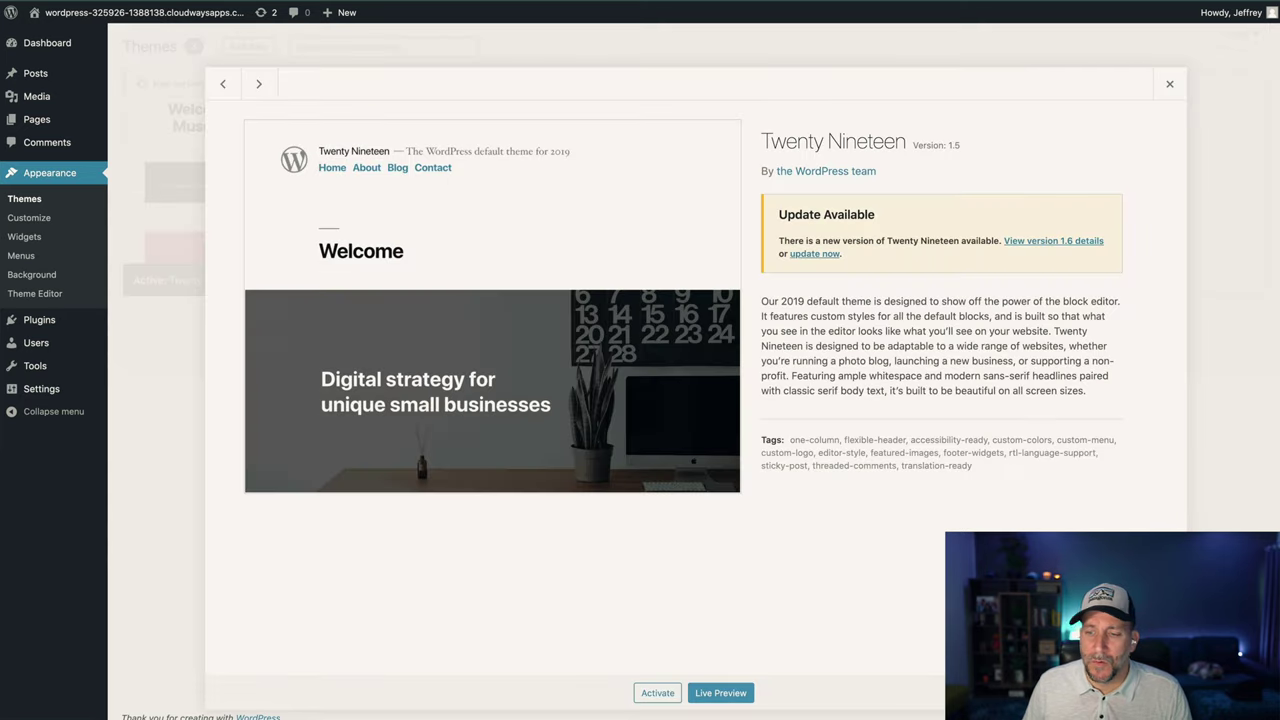
{"action": "left_click", "coordinate": [1150, 692]}
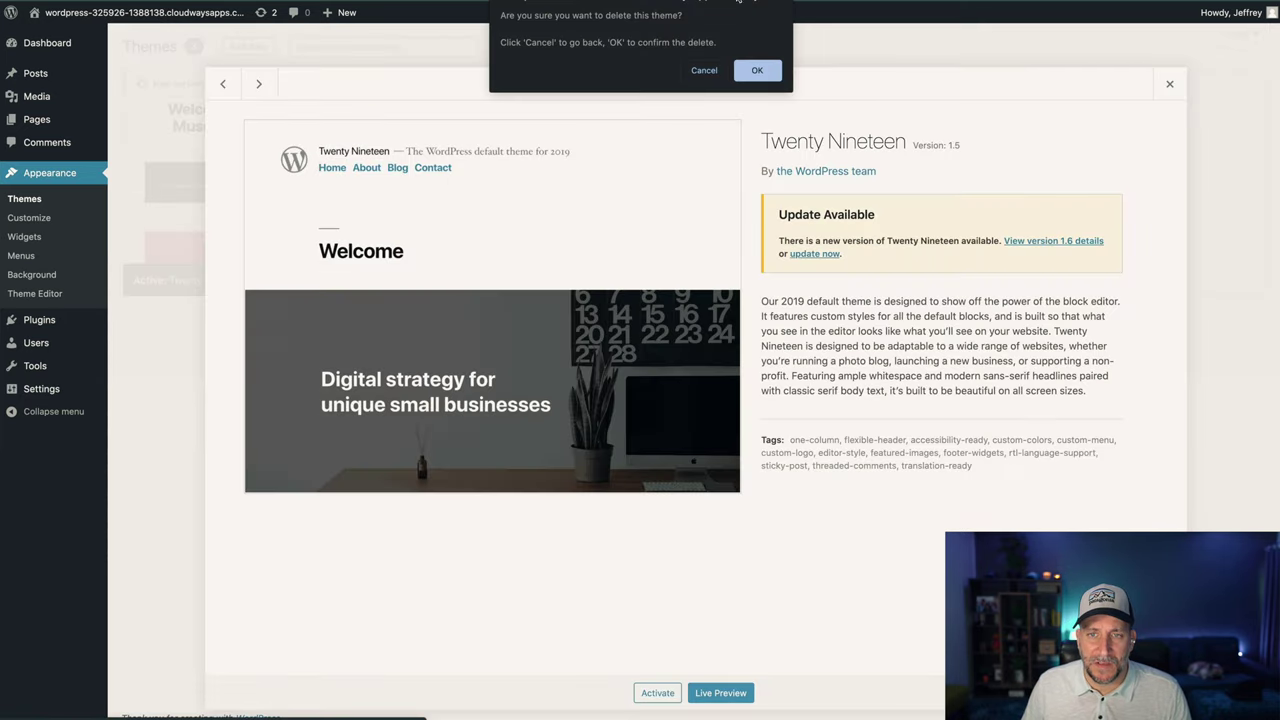
{"action": "left_click", "coordinate": [751, 68]}
Delete the inactive Twenty Seventeen theme and update the active Twenty Twenty theme to version 1.4
{"action": "left_click", "coordinate": [536, 216]}
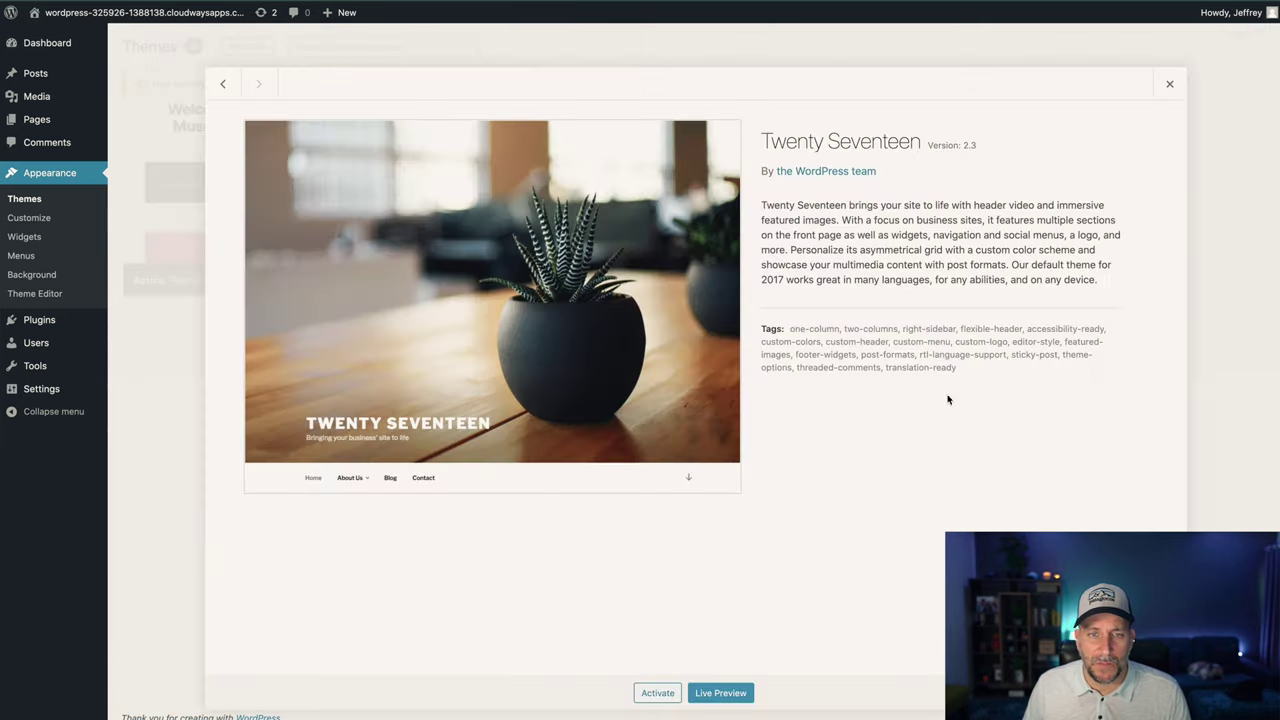
{"action": "left_click", "coordinate": [1150, 692]}
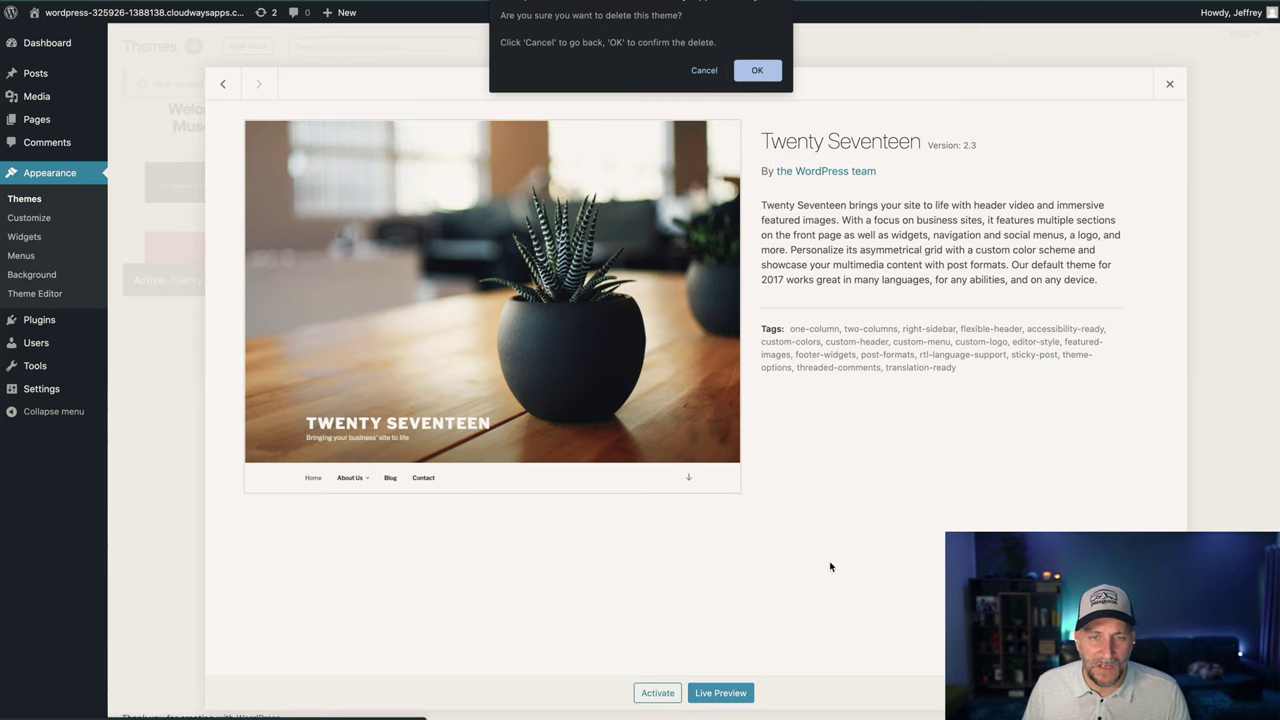
{"action": "left_click", "coordinate": [757, 70]}
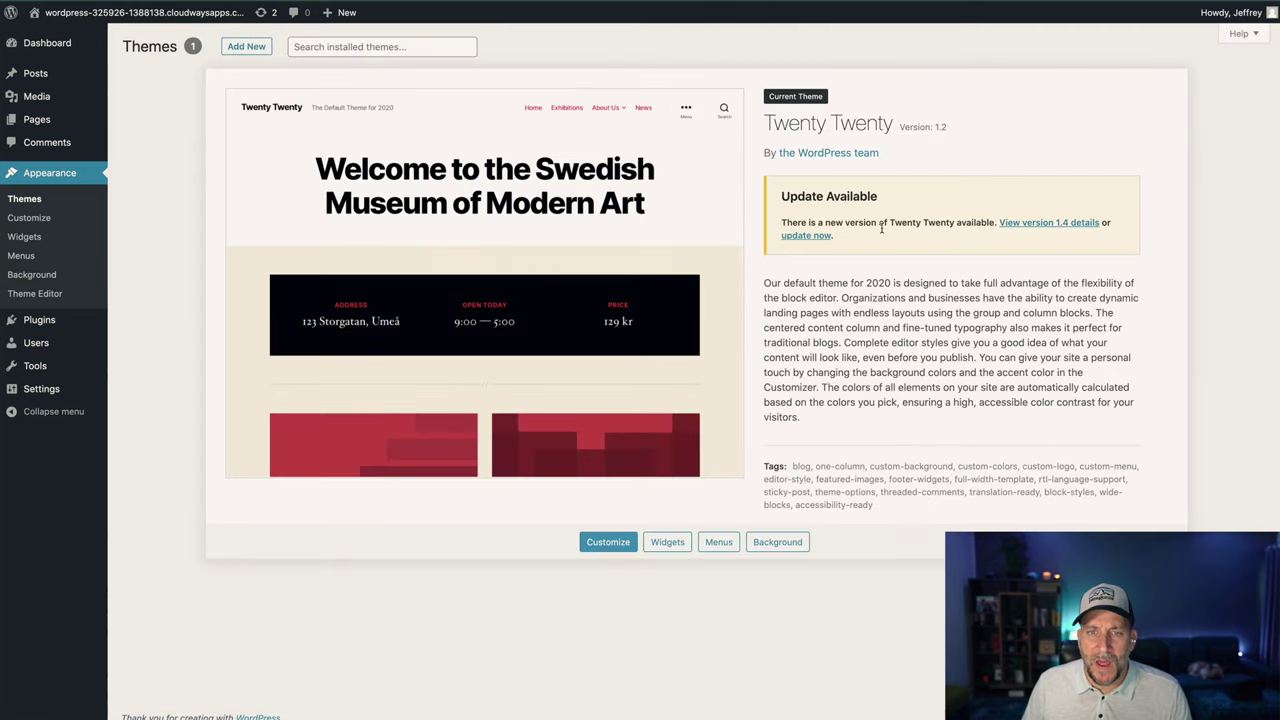
{"action": "left_click", "coordinate": [815, 236]}
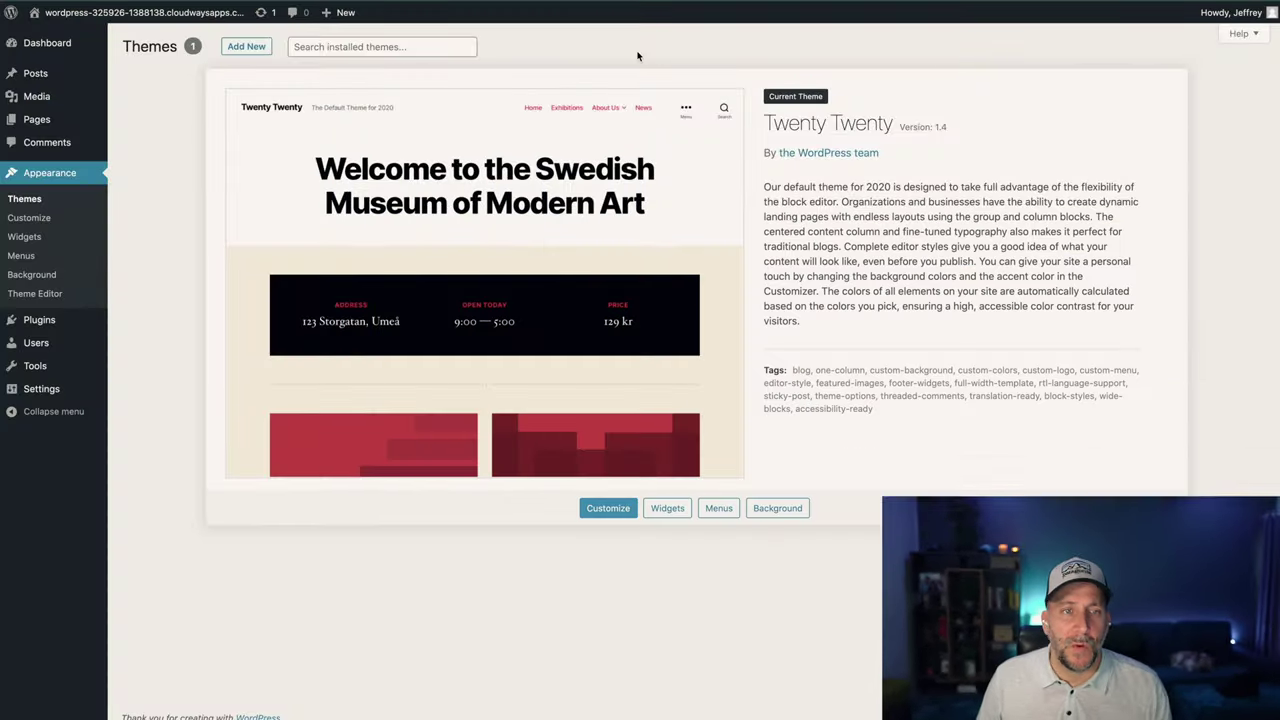
Search the theme directory for "hello" and install the Hello Elementor theme
{"action": "left_click", "coordinate": [245, 47]}
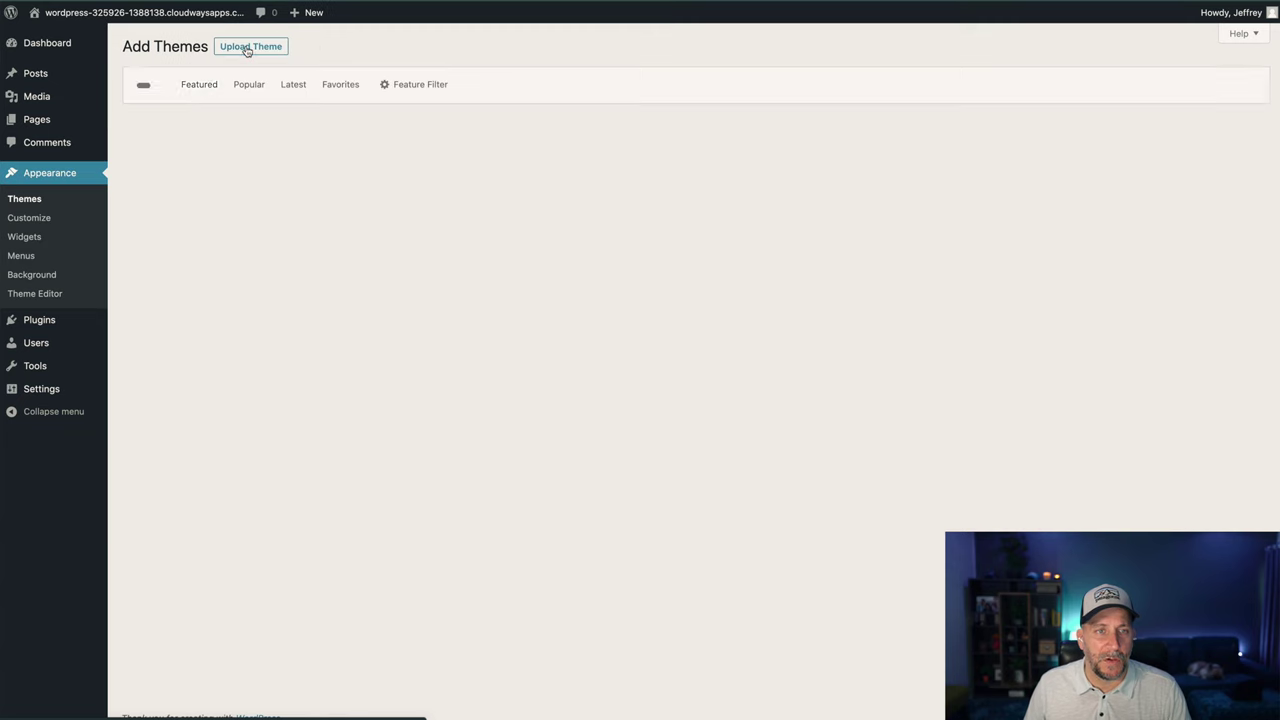
{"action": "left_click", "coordinate": [1103, 88]}
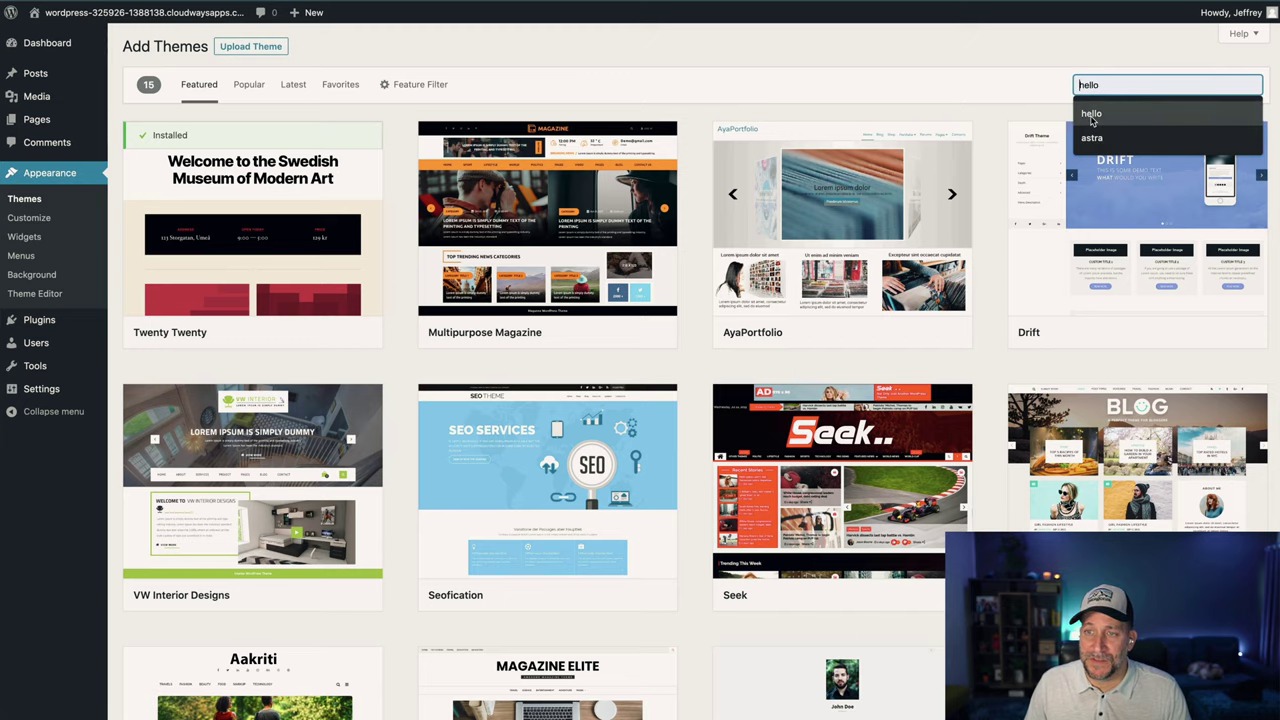
{"action": "left_click", "coordinate": [1092, 115]}
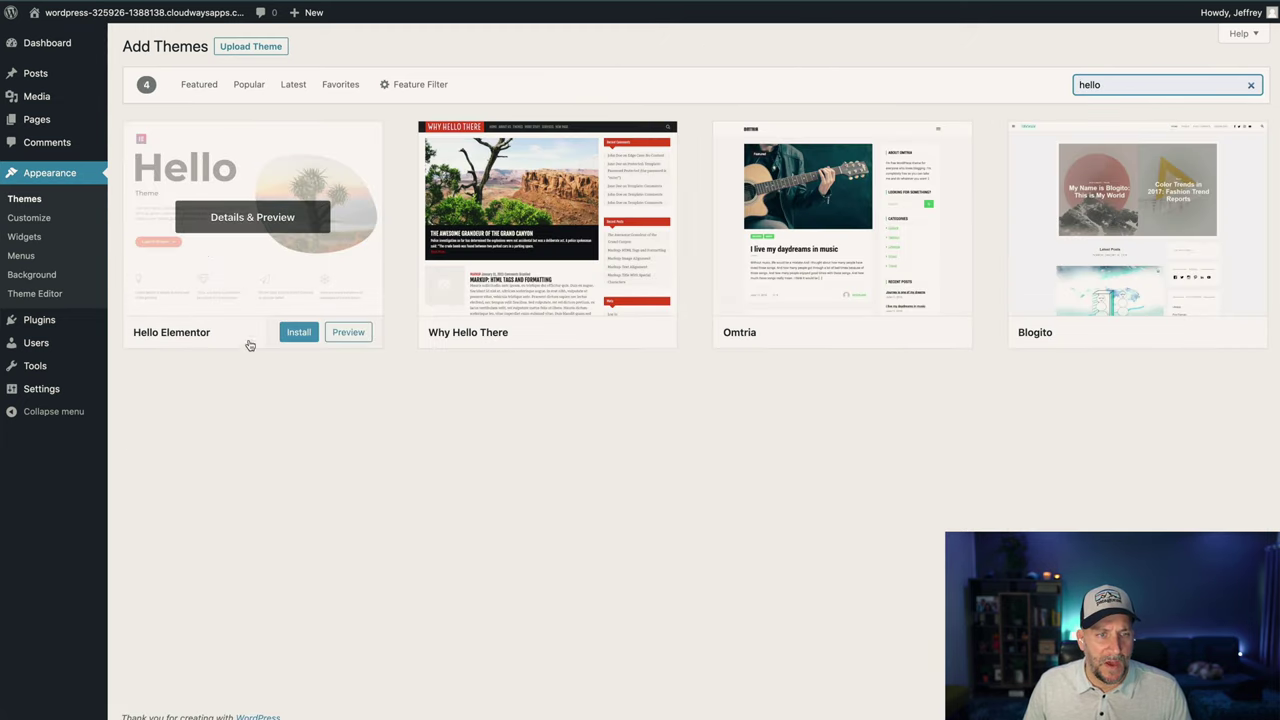
{"action": "left_click", "coordinate": [296, 337]}
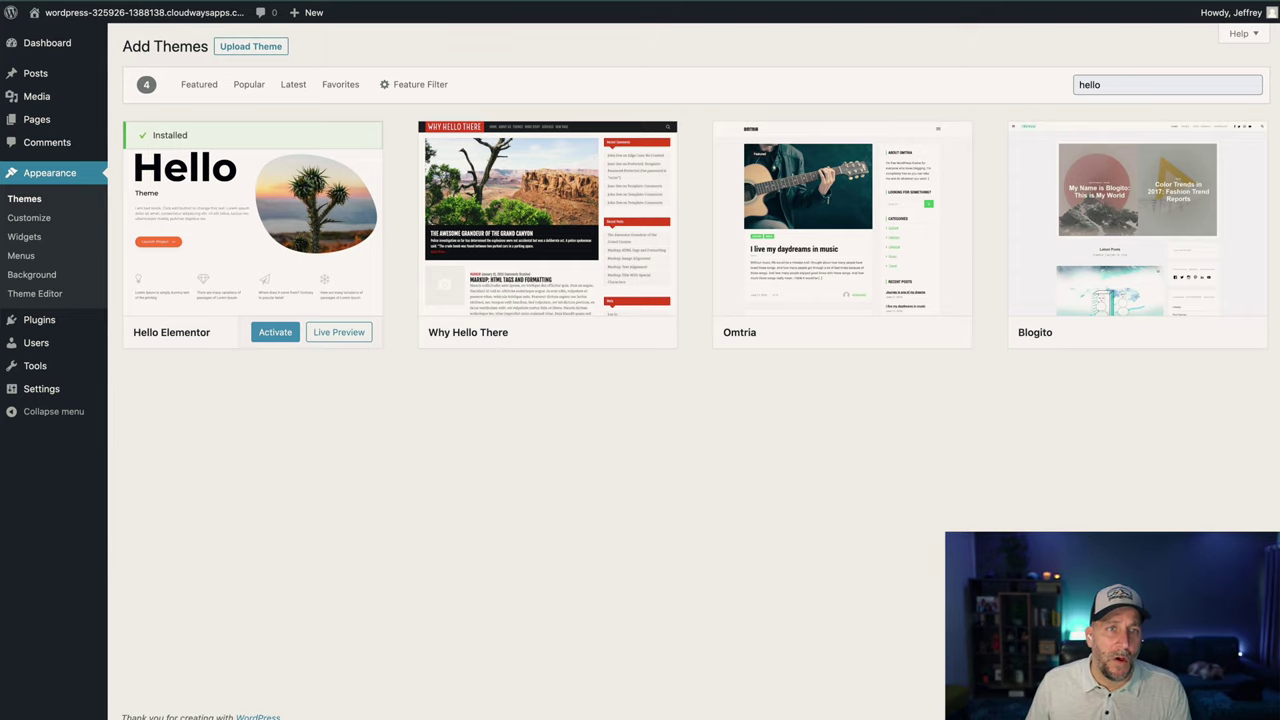
Search the web in a new tab for "hello theme child theme"
{"action": "key", "text": "ctrl+t"}
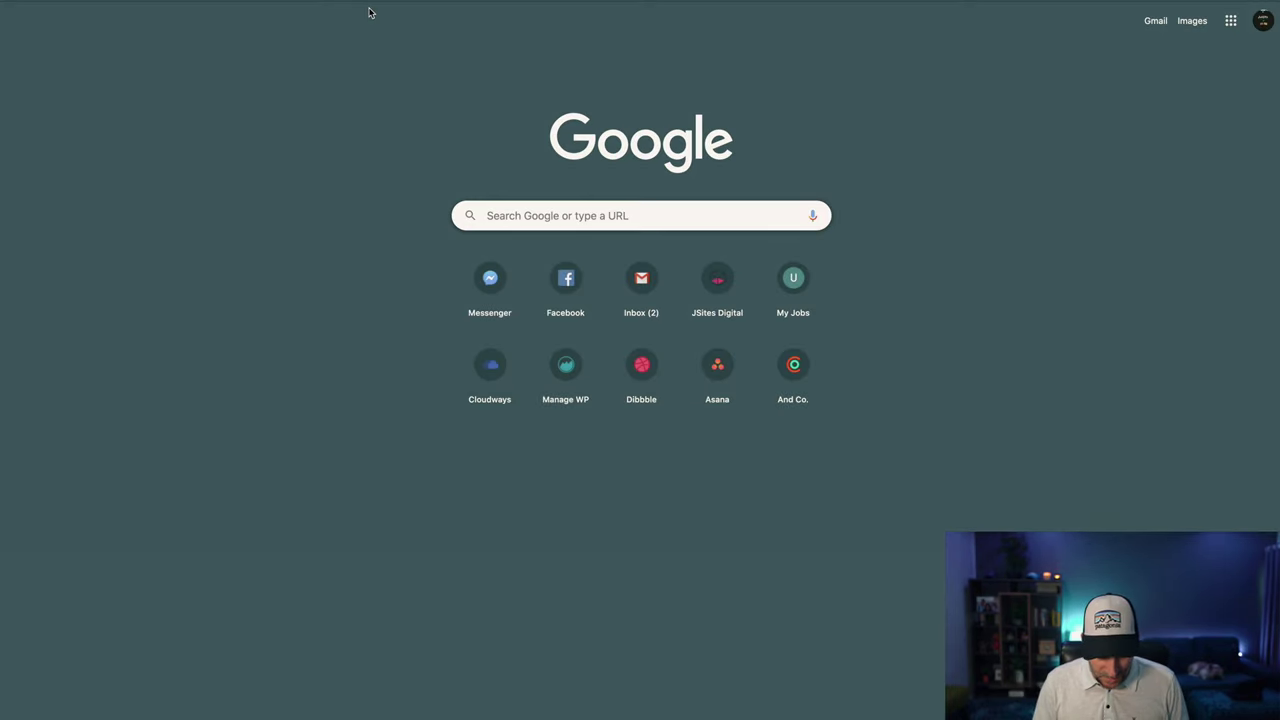
{"action": "type", "text": "hello theme"}
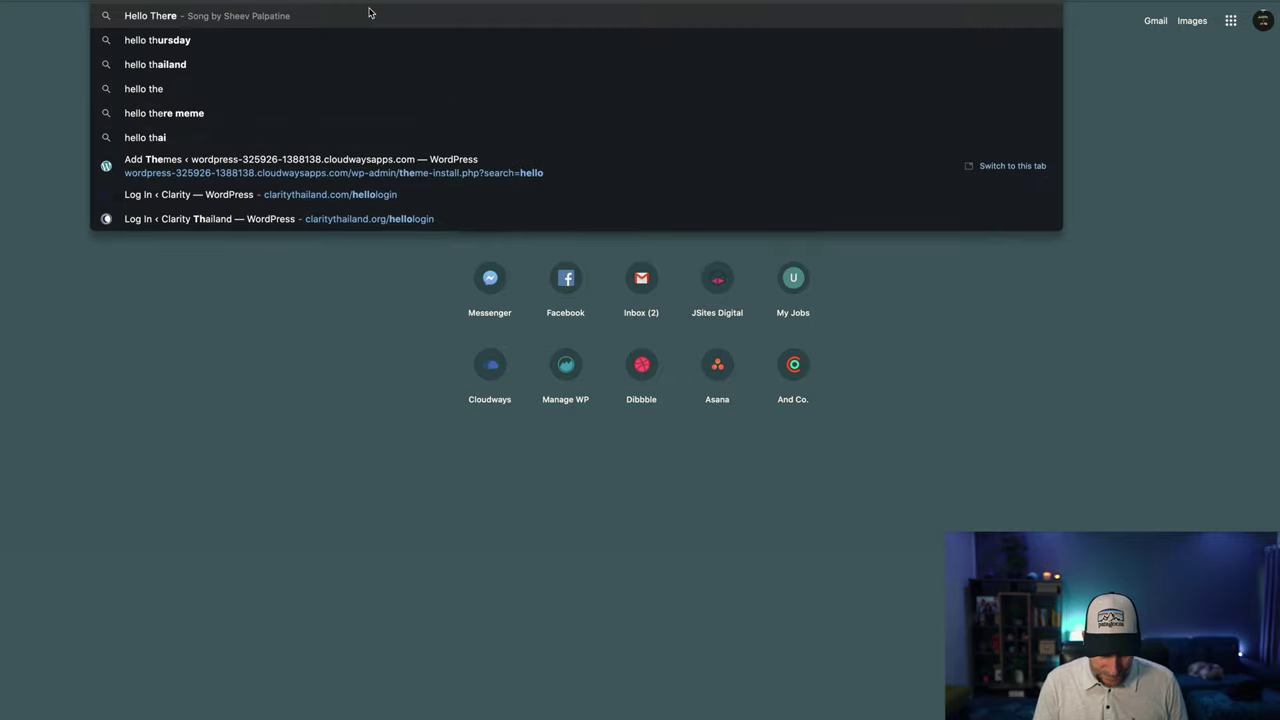
{"action": "key", "text": "BackSpace"}
{"action": "key", "text": "BackSpace"}
{"action": "key", "text": "BackSpace"}
{"action": "type", "text": "eme"}
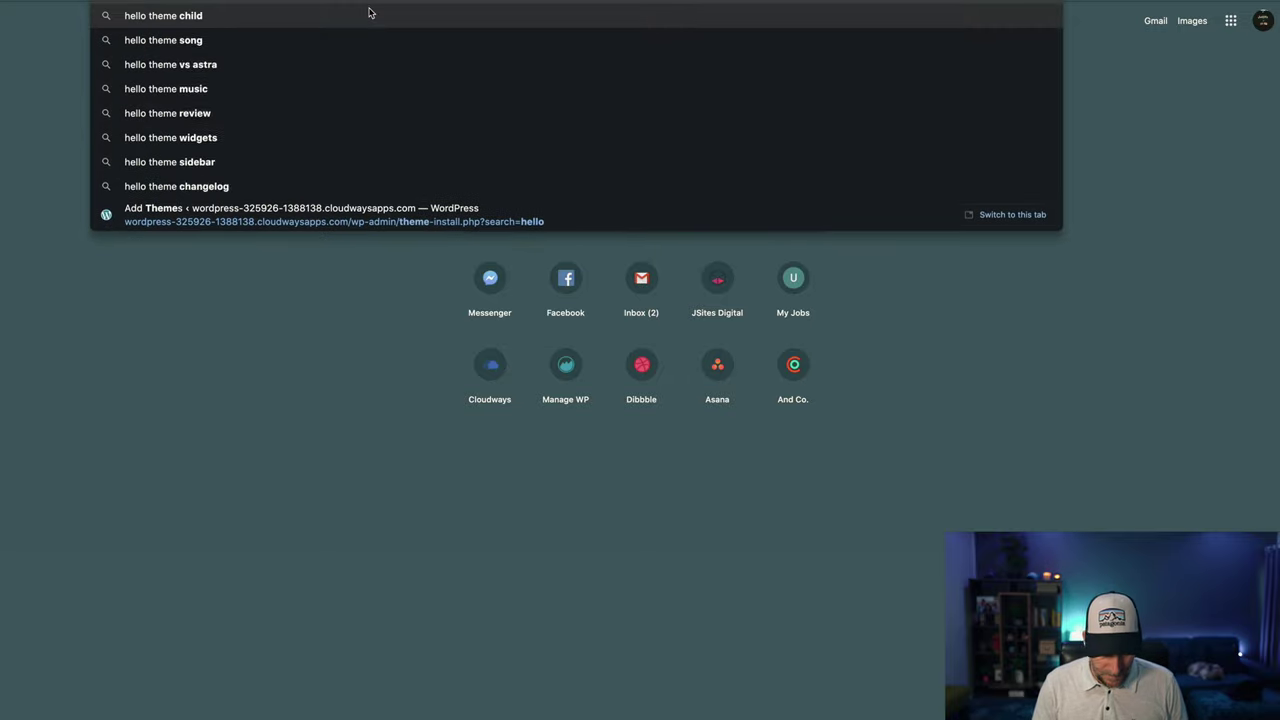
{"action": "type", "text": " child theme"}
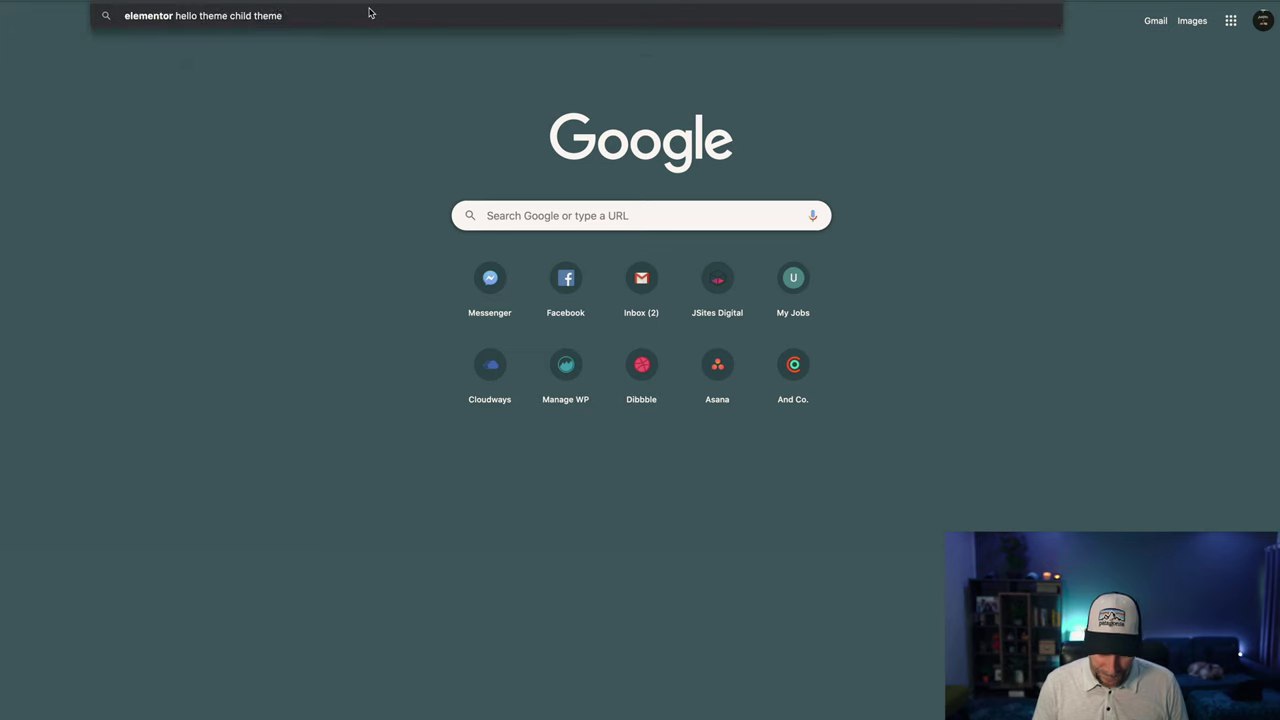
{"action": "key", "text": "Return"}
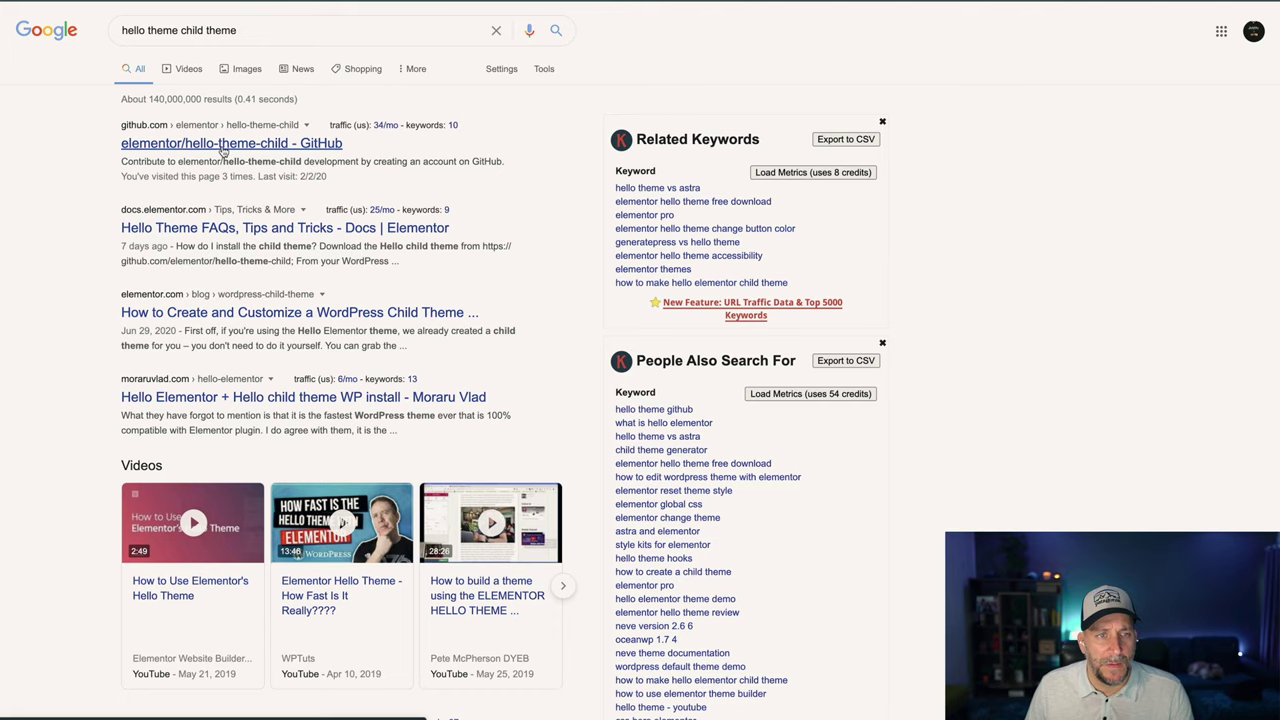
Open the elementor/hello-theme-child repository on GitHub and download it as a ZIP file
{"action": "left_click", "coordinate": [237, 148]}
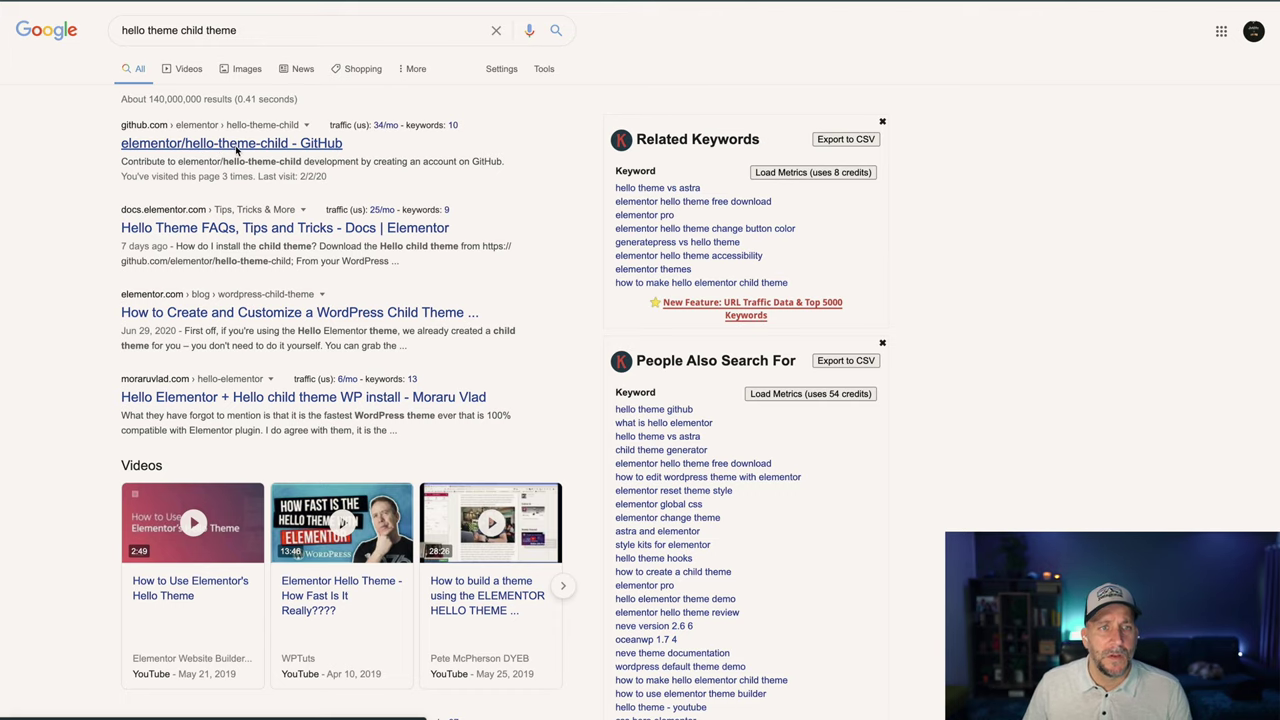
{"action": "scroll", "coordinate": [628, 292], "scroll_direction": "down", "scroll_amount": 1}
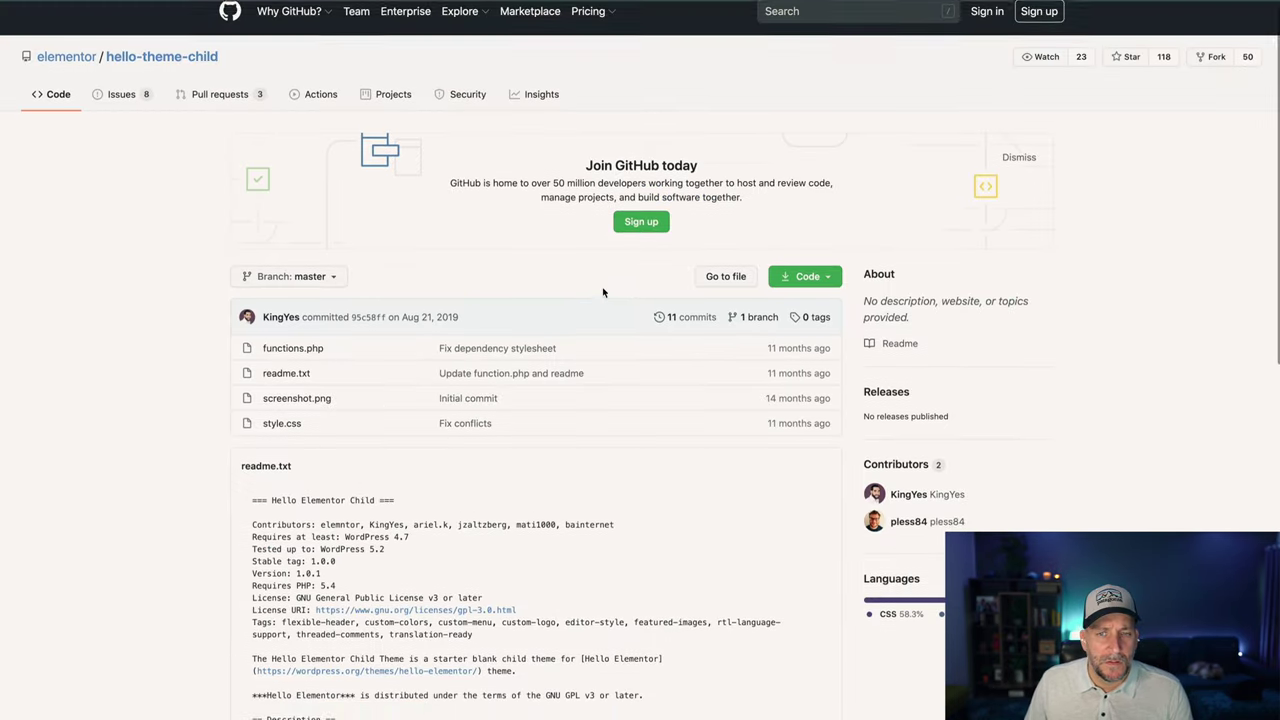
{"action": "left_click", "coordinate": [816, 252]}
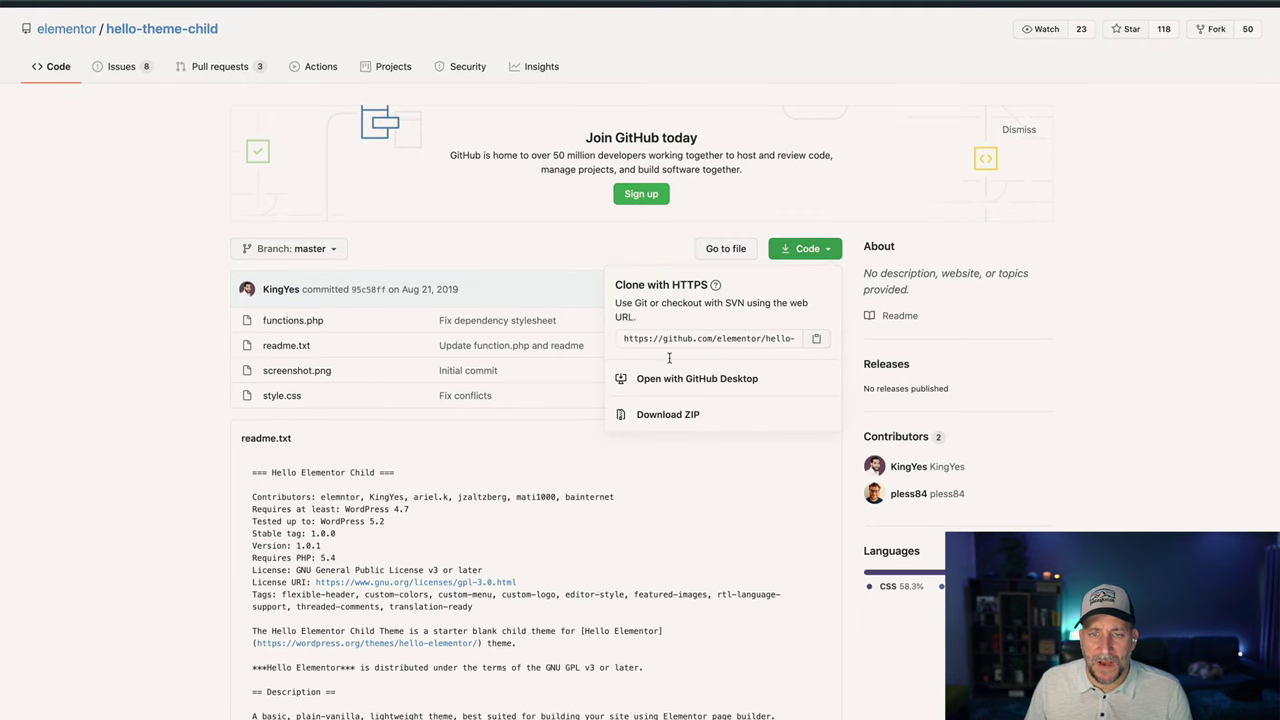
{"action": "left_click", "coordinate": [650, 416]}
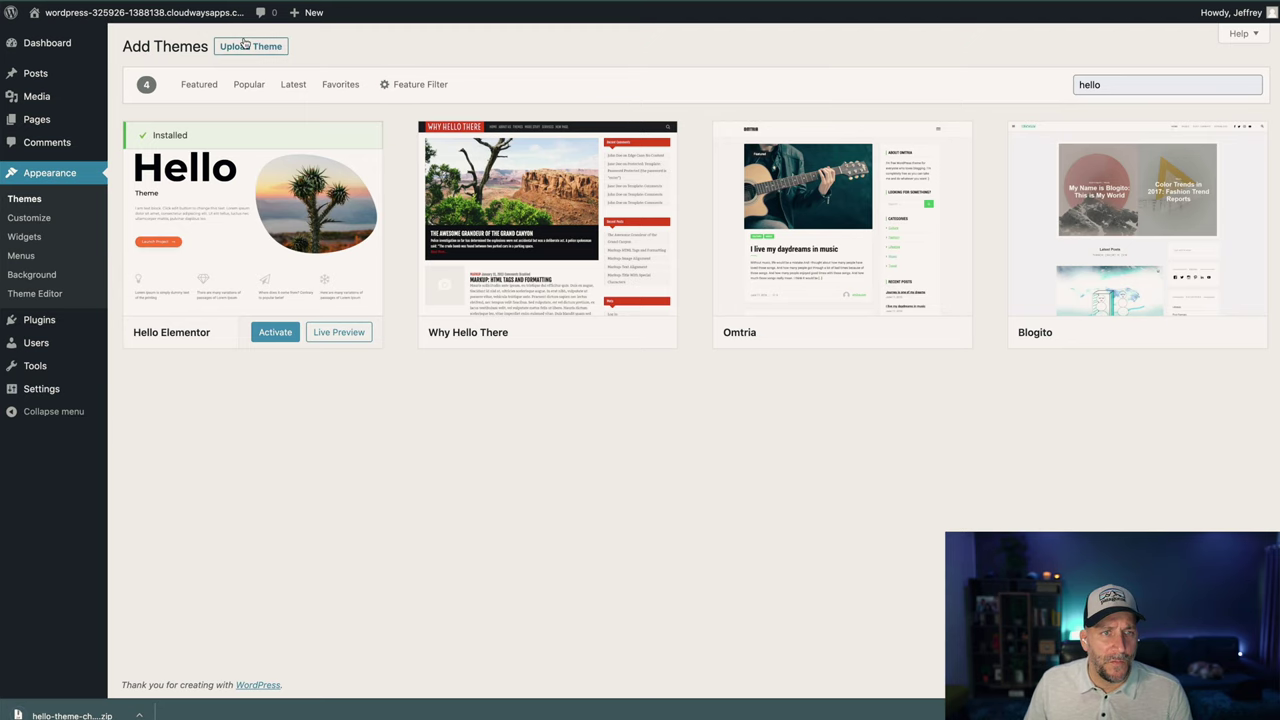
Upload hello-theme-child-master.zip from Downloads as a new WordPress theme, install it and activate it
{"action": "left_click", "coordinate": [251, 46]}
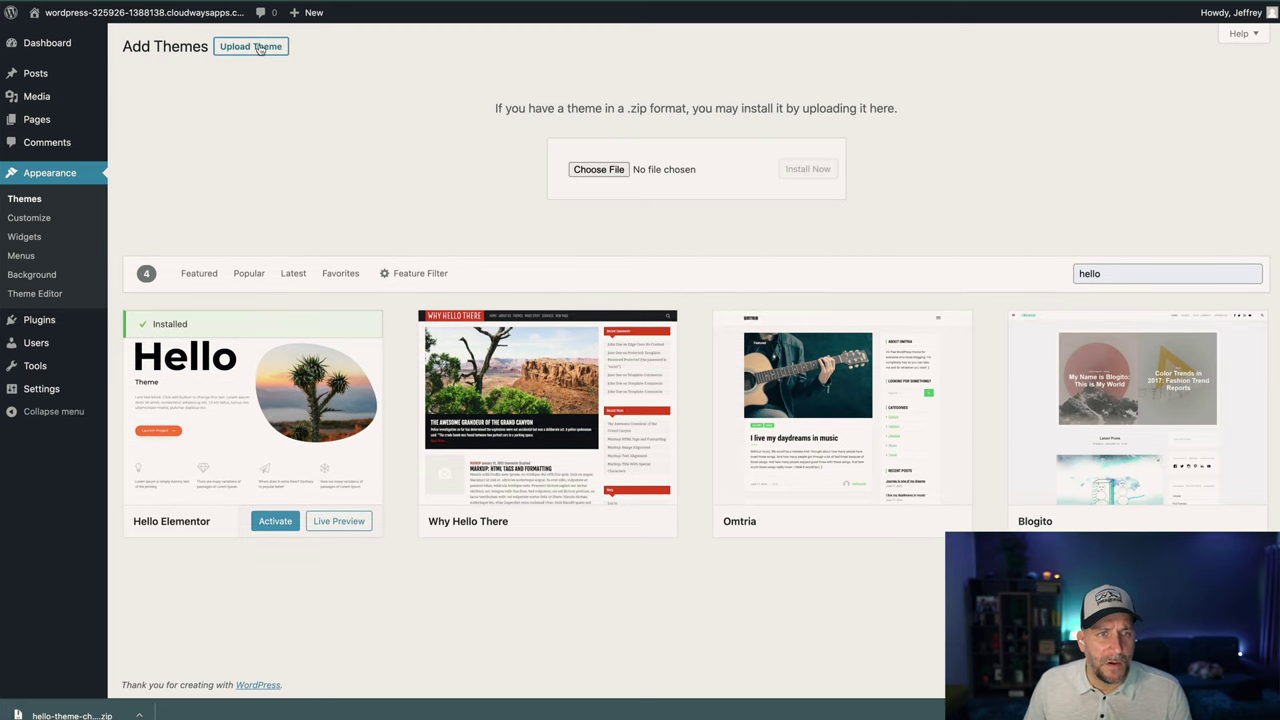
{"action": "left_click", "coordinate": [585, 169]}
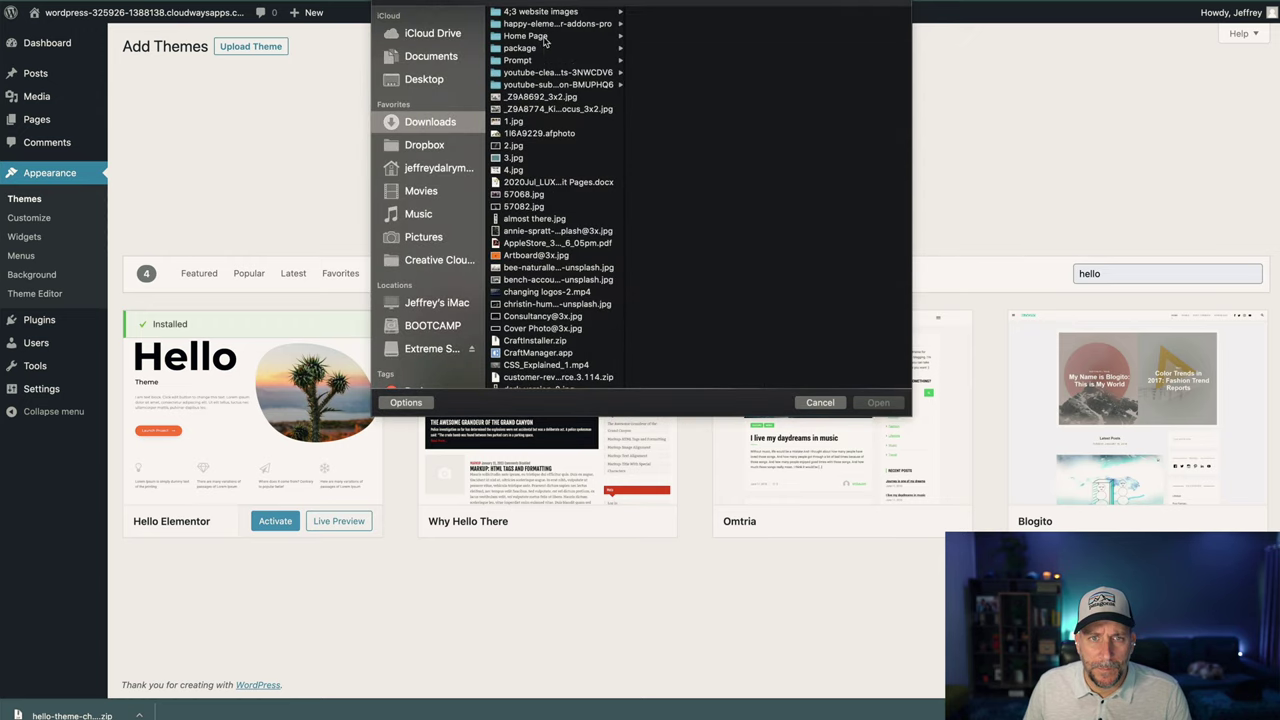
{"action": "scroll", "coordinate": [557, 119], "scroll_direction": "down", "scroll_amount": 5}
{"action": "scroll", "coordinate": [556, 192], "scroll_direction": "up", "scroll_amount": 10}
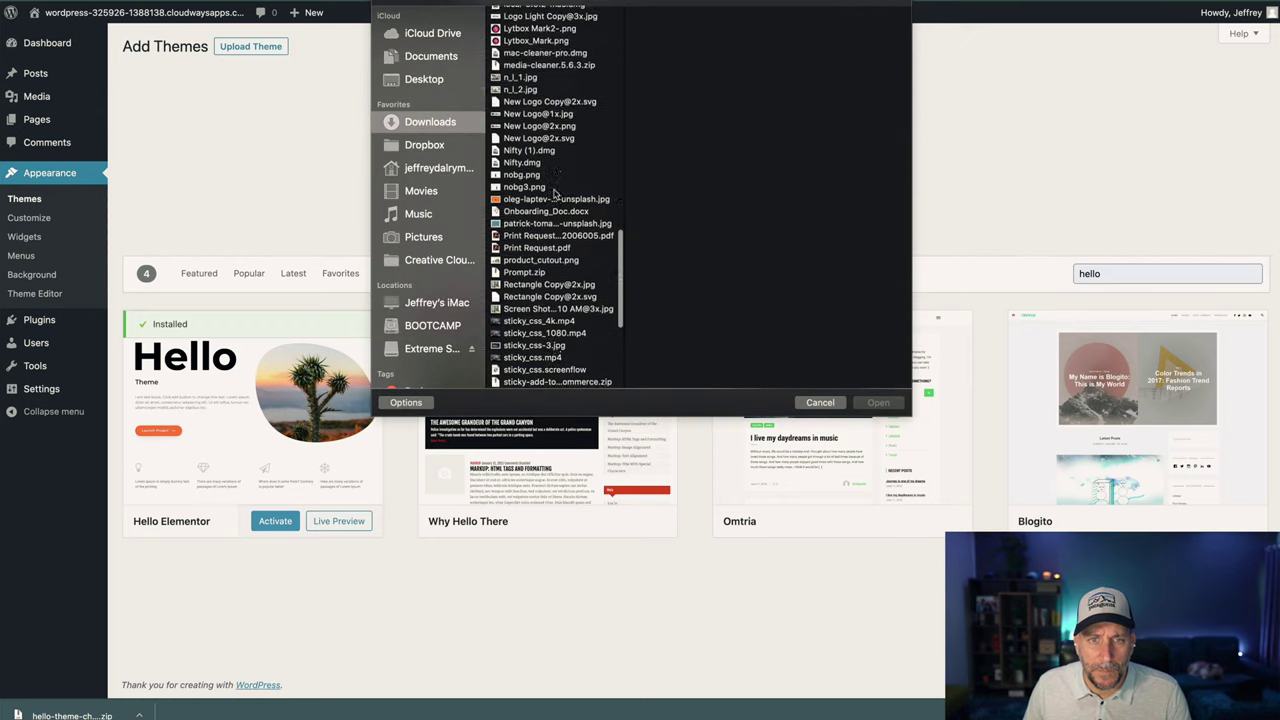
{"action": "scroll", "coordinate": [508, 146], "scroll_direction": "up", "scroll_amount": 5}
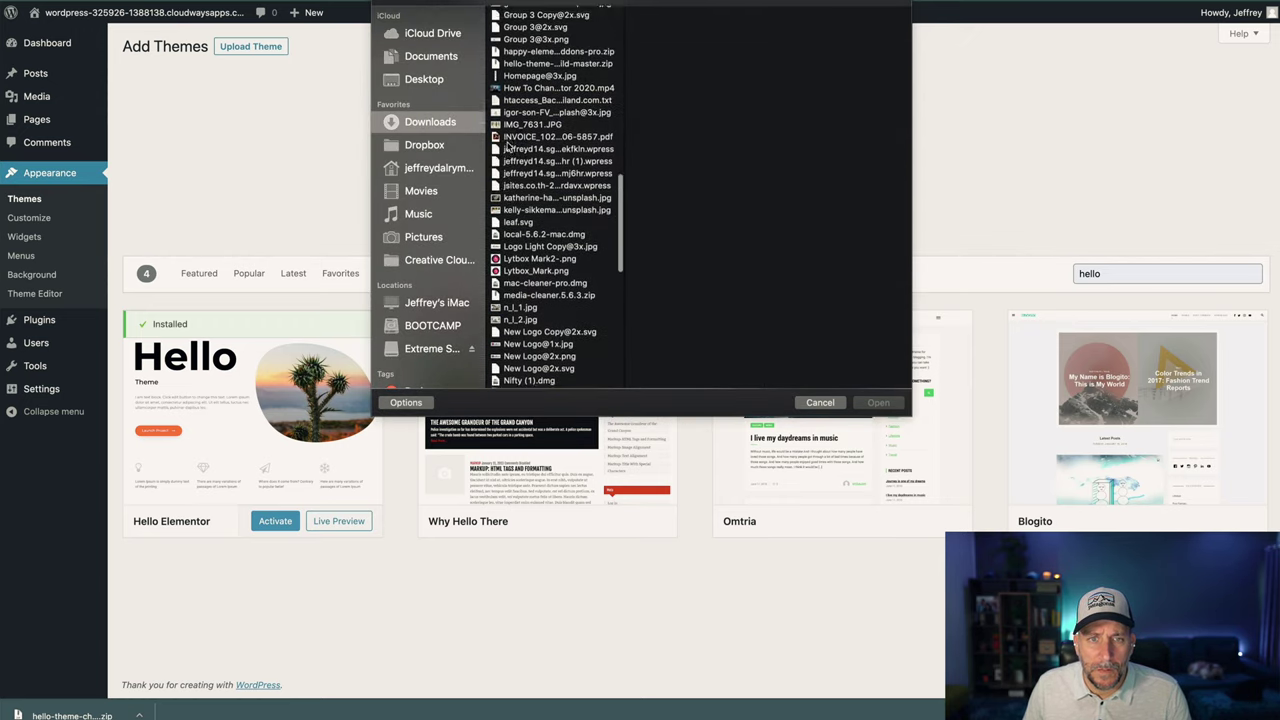
{"action": "left_click", "coordinate": [535, 139]}
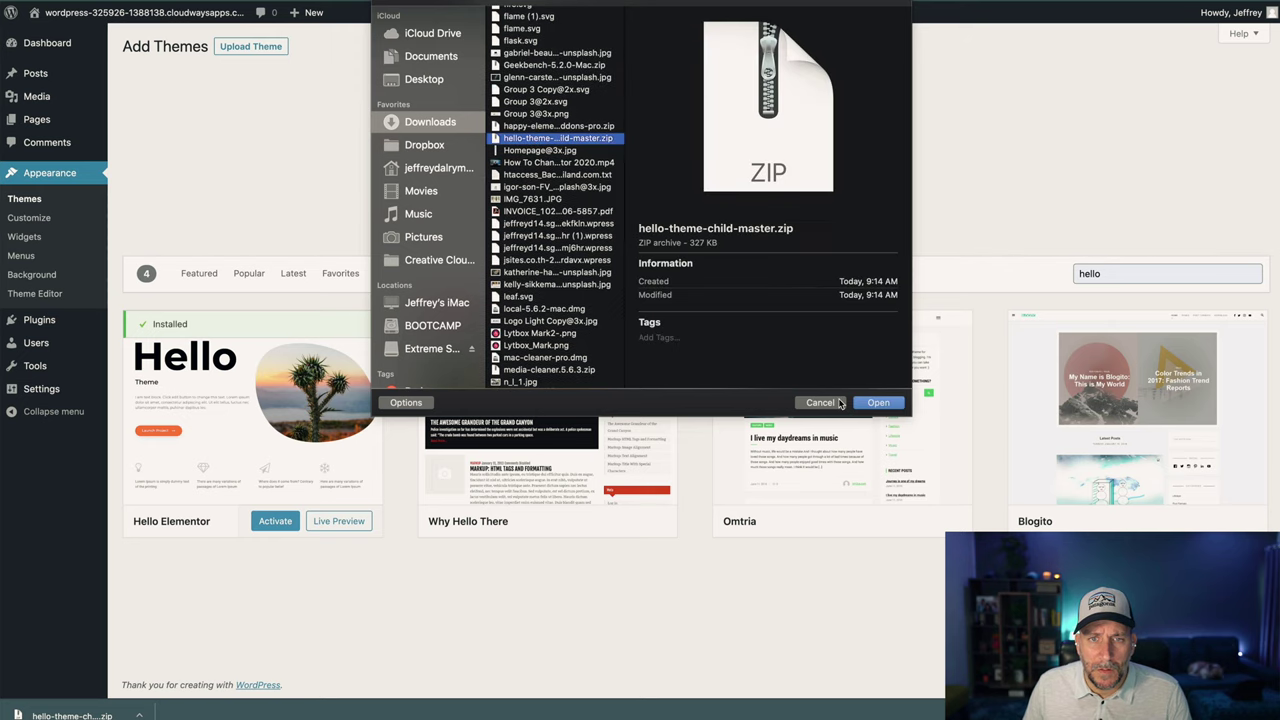
{"action": "left_click", "coordinate": [870, 403]}
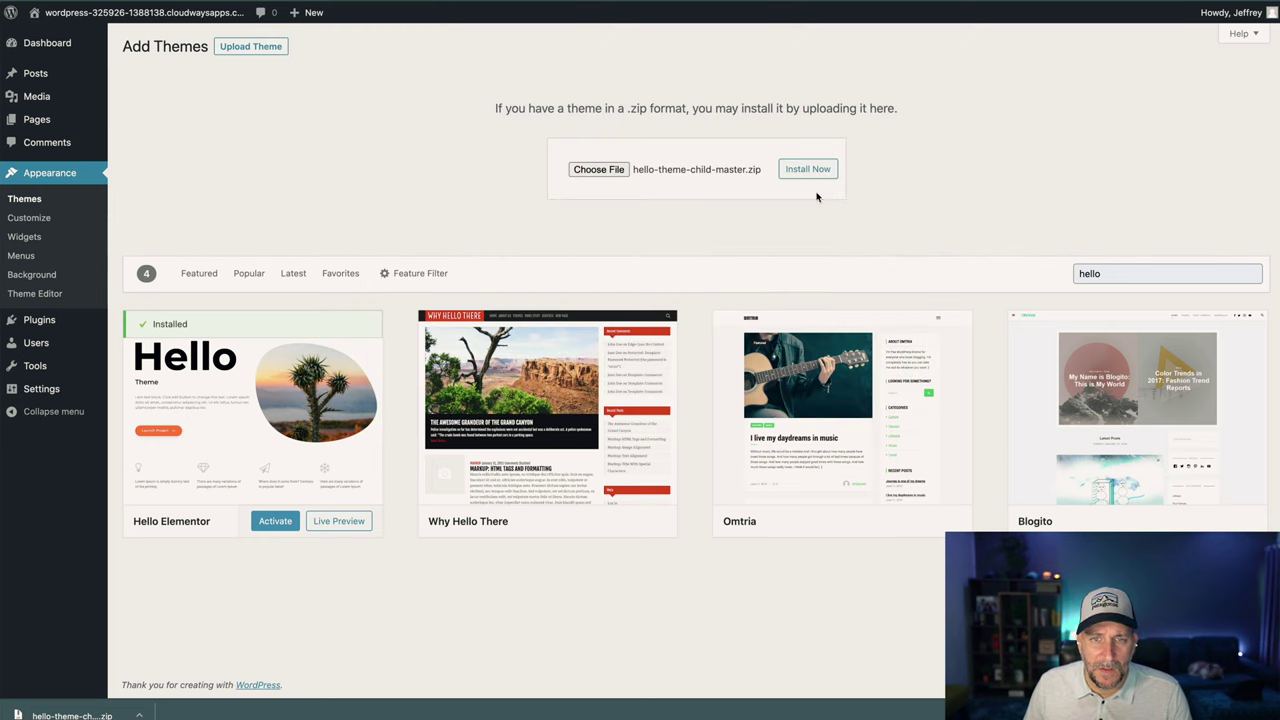
{"action": "left_click", "coordinate": [808, 168]}
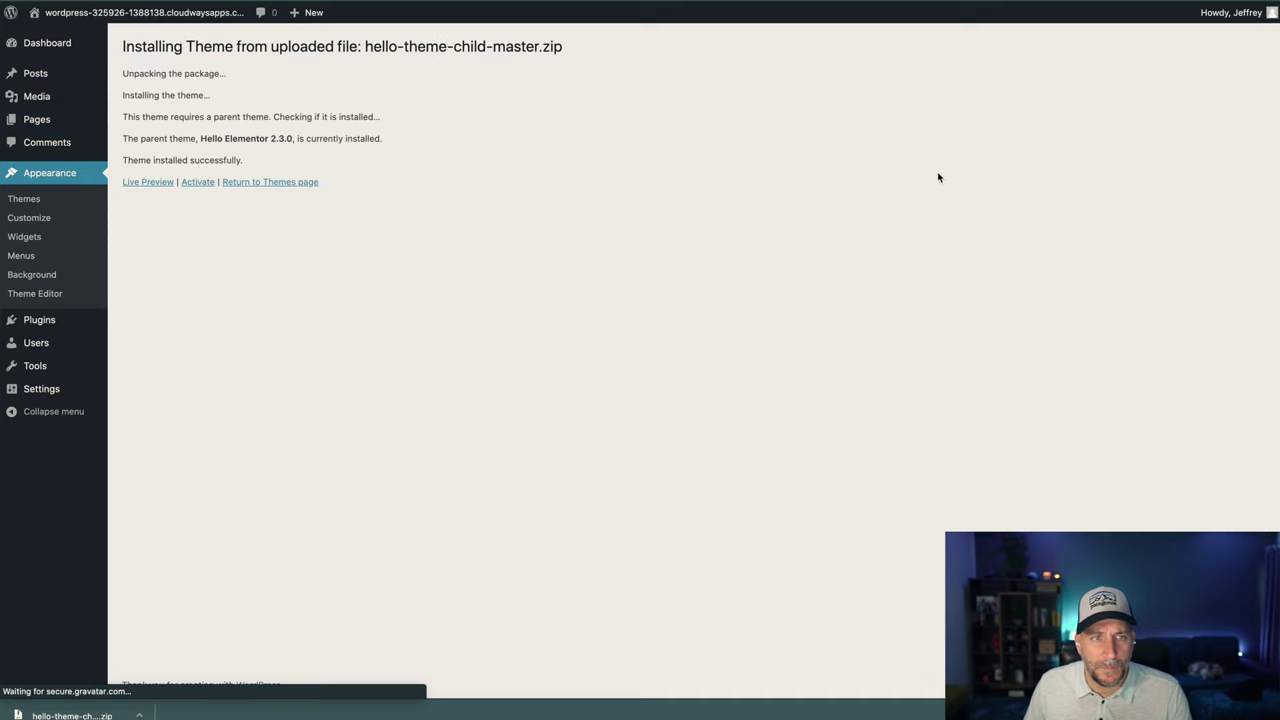
{"action": "left_click", "coordinate": [198, 185]}
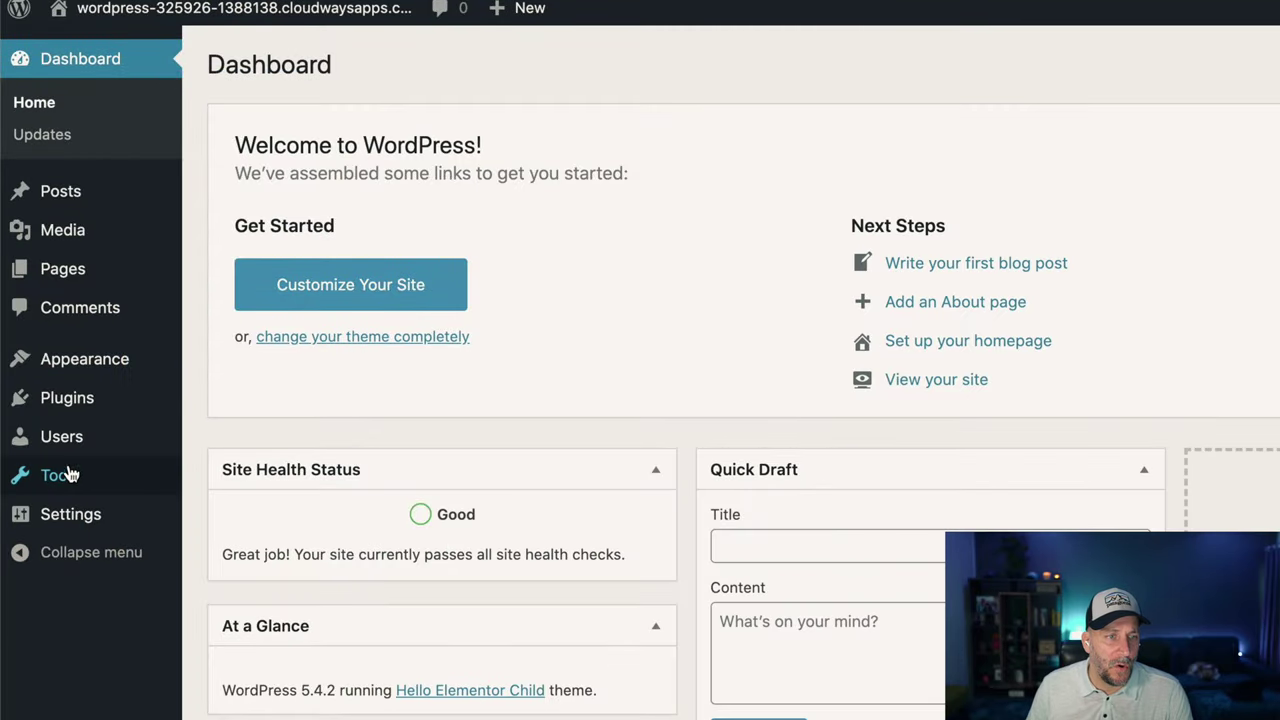
Open the Site Health status page to check the site's condition
{"action": "mouse_move", "coordinate": [65, 475]}
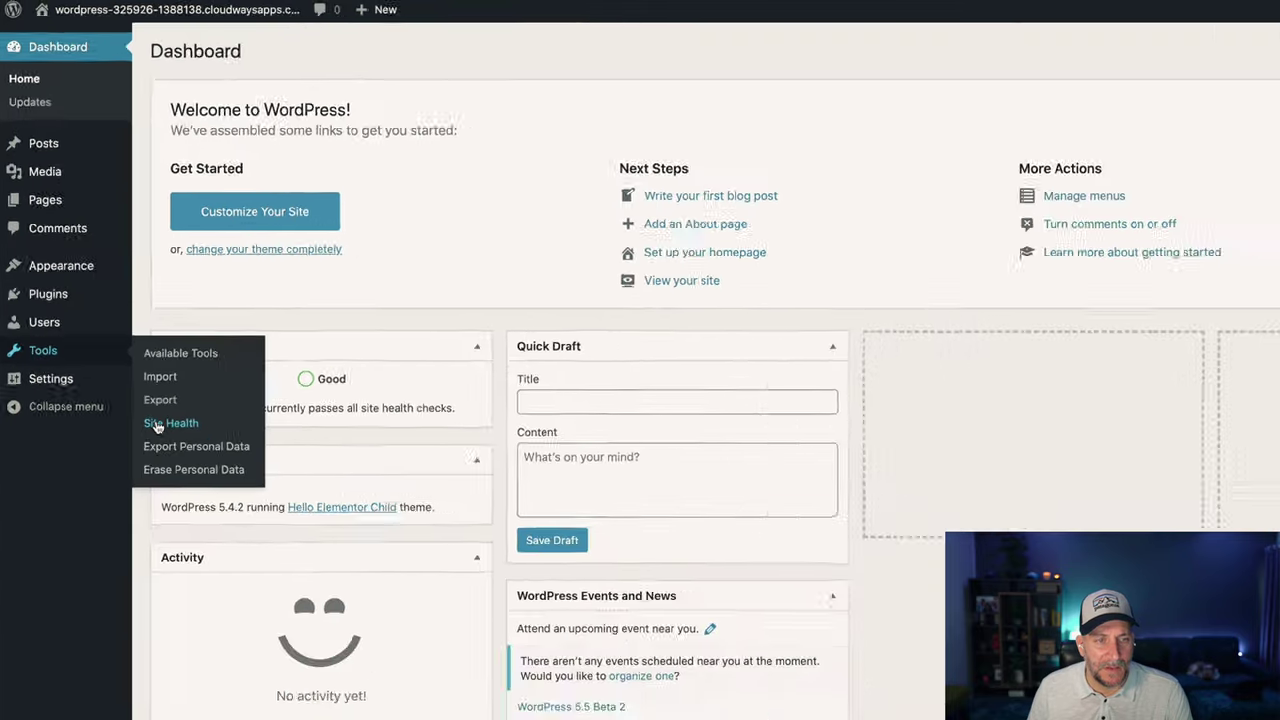
{"action": "left_click", "coordinate": [160, 424]}
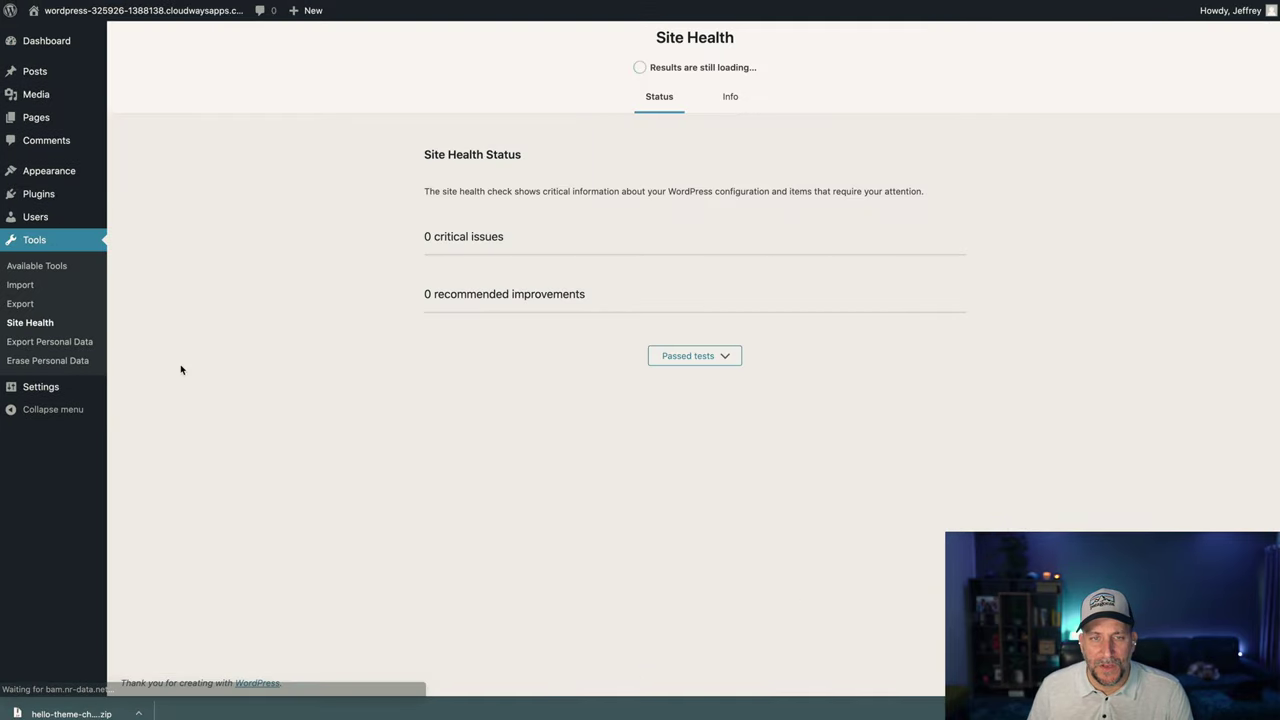
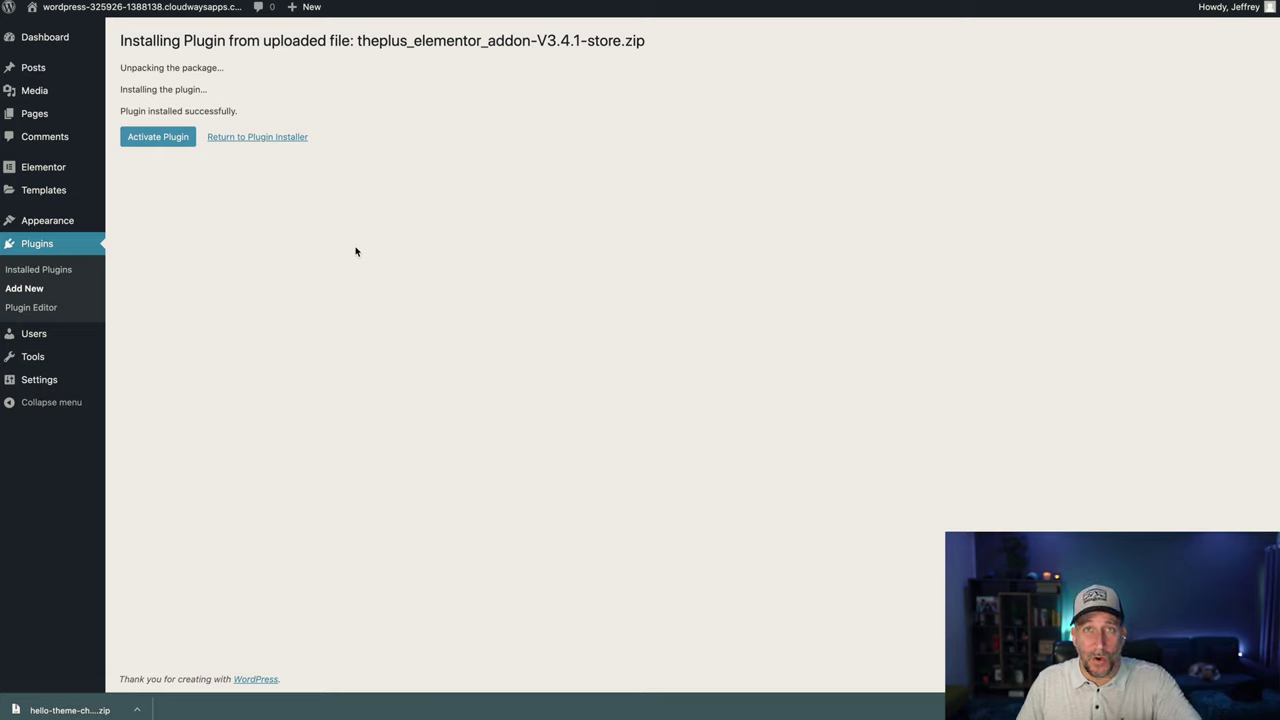
Activate The Plus Addons for Elementor Page Builder plugin and open its settings
{"action": "left_click", "coordinate": [172, 137]}
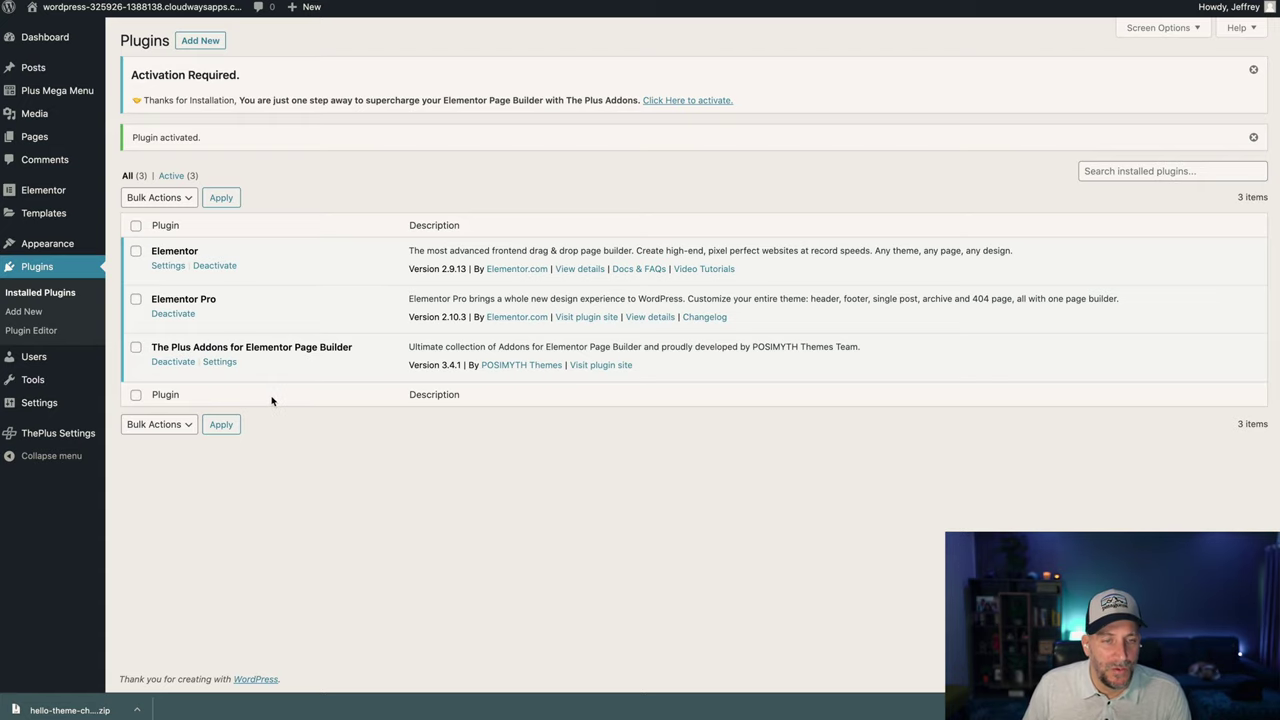
{"action": "left_click", "coordinate": [221, 364]}
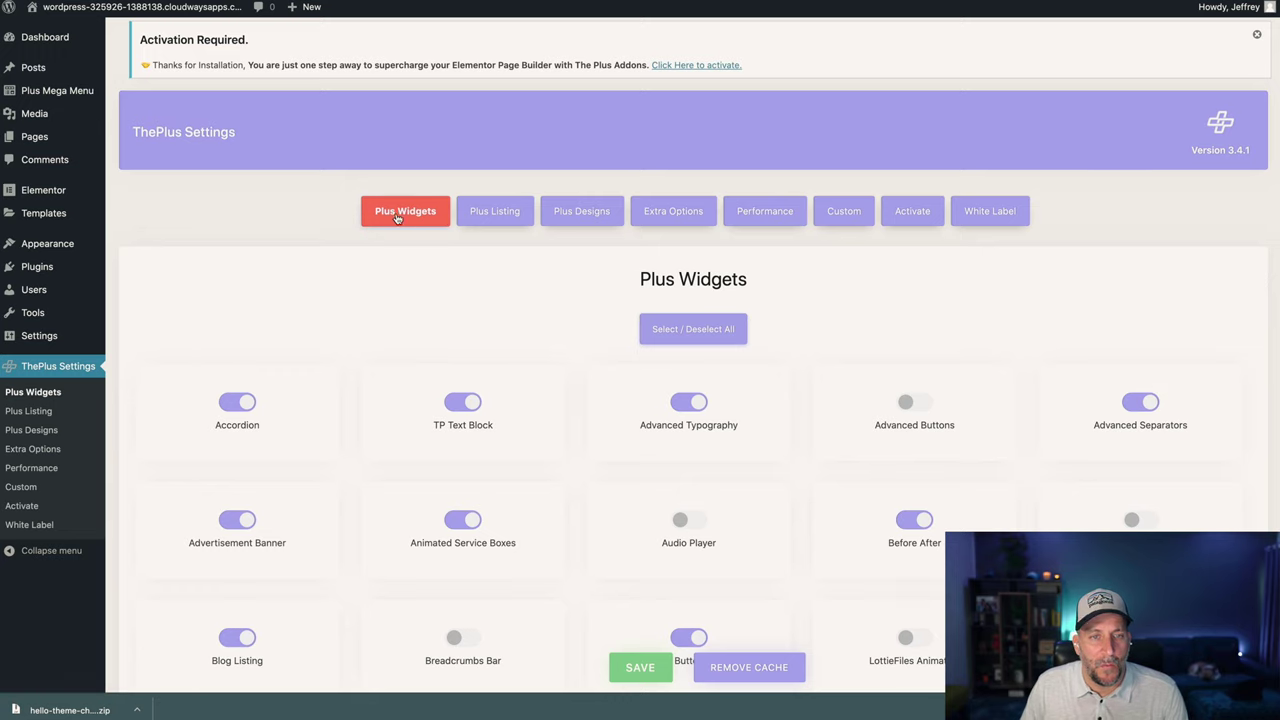
Look through the full Plus Widgets list to examine which widgets are available and switched on
{"action": "scroll", "coordinate": [565, 393], "scroll_direction": "down", "scroll_amount": 5}
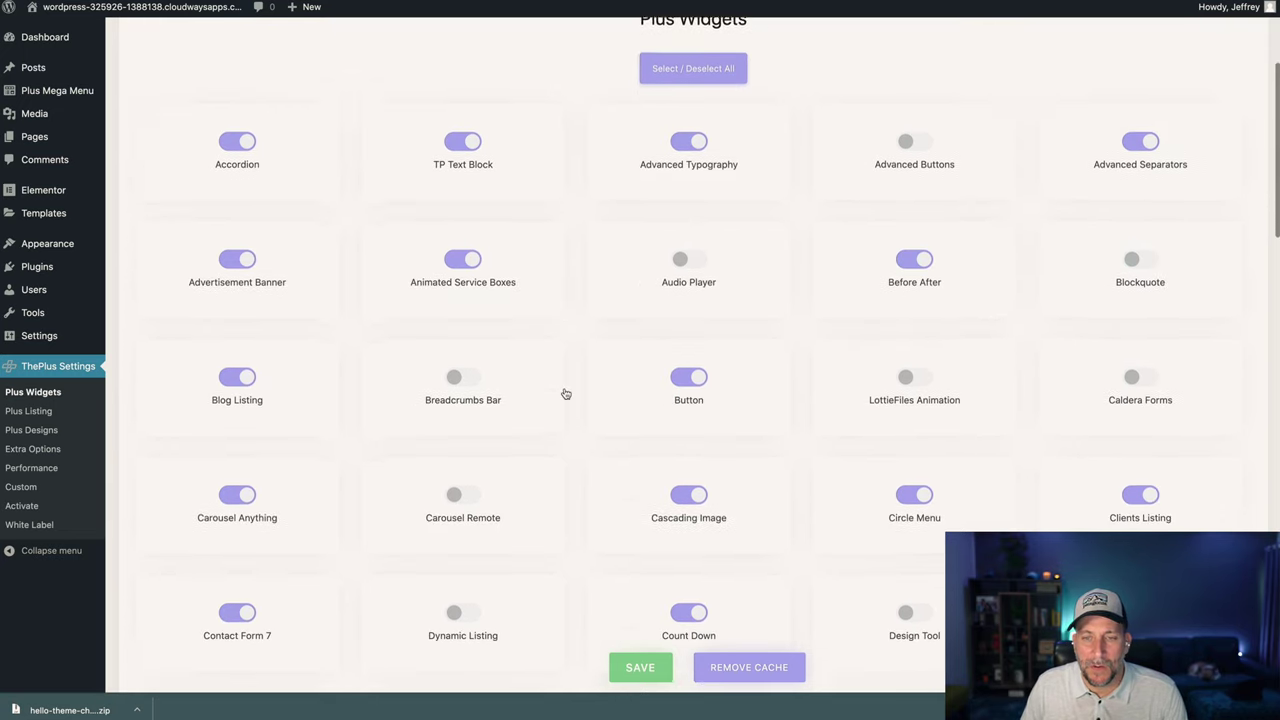
{"action": "scroll", "coordinate": [565, 393], "scroll_direction": "down", "scroll_amount": 10}
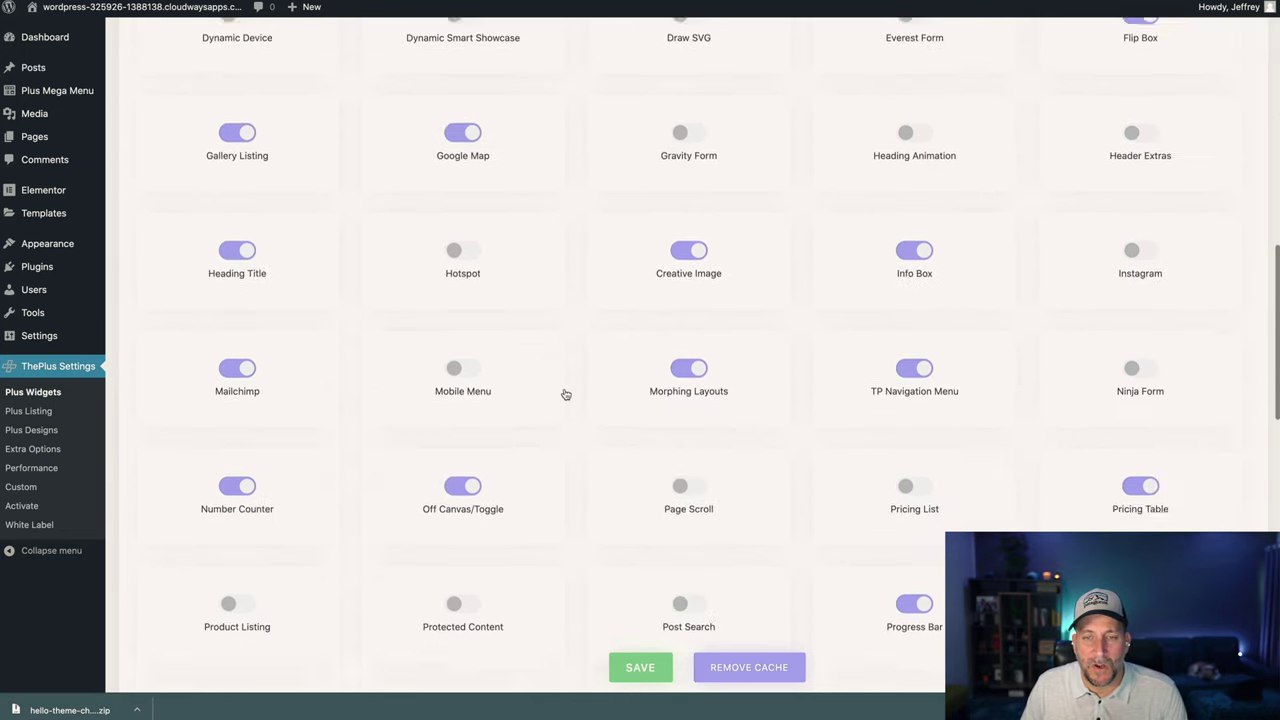
{"action": "scroll", "coordinate": [577, 409], "scroll_direction": "down", "scroll_amount": 9}
{"action": "scroll", "coordinate": [600, 409], "scroll_direction": "up", "scroll_amount": 4}
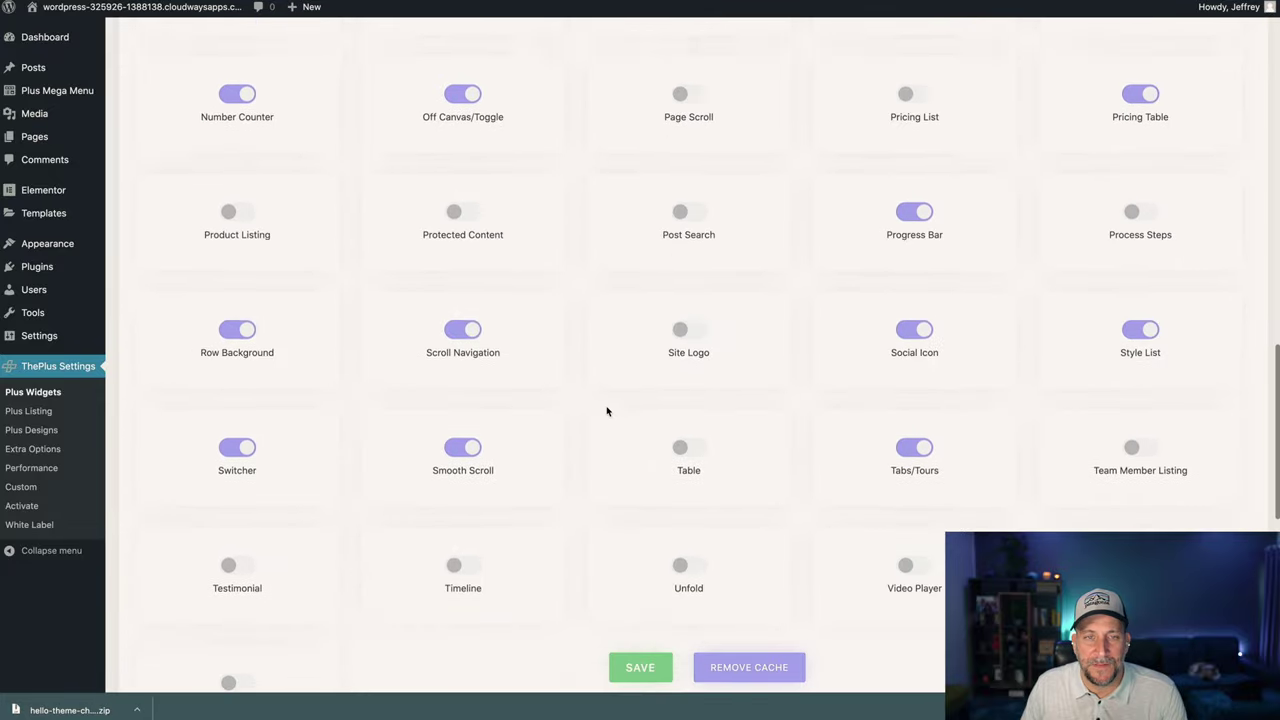
{"action": "scroll", "coordinate": [606, 410], "scroll_direction": "up", "scroll_amount": 18}
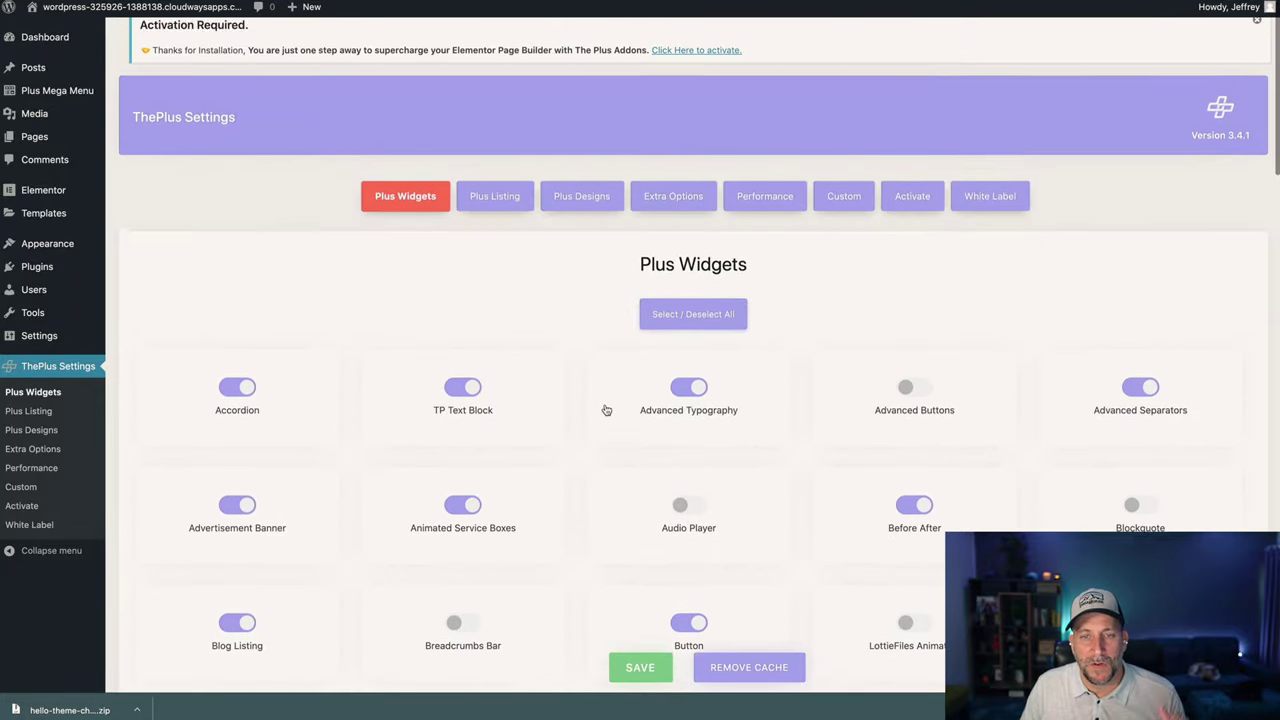
{"action": "scroll", "coordinate": [550, 459], "scroll_direction": "down", "scroll_amount": 2}
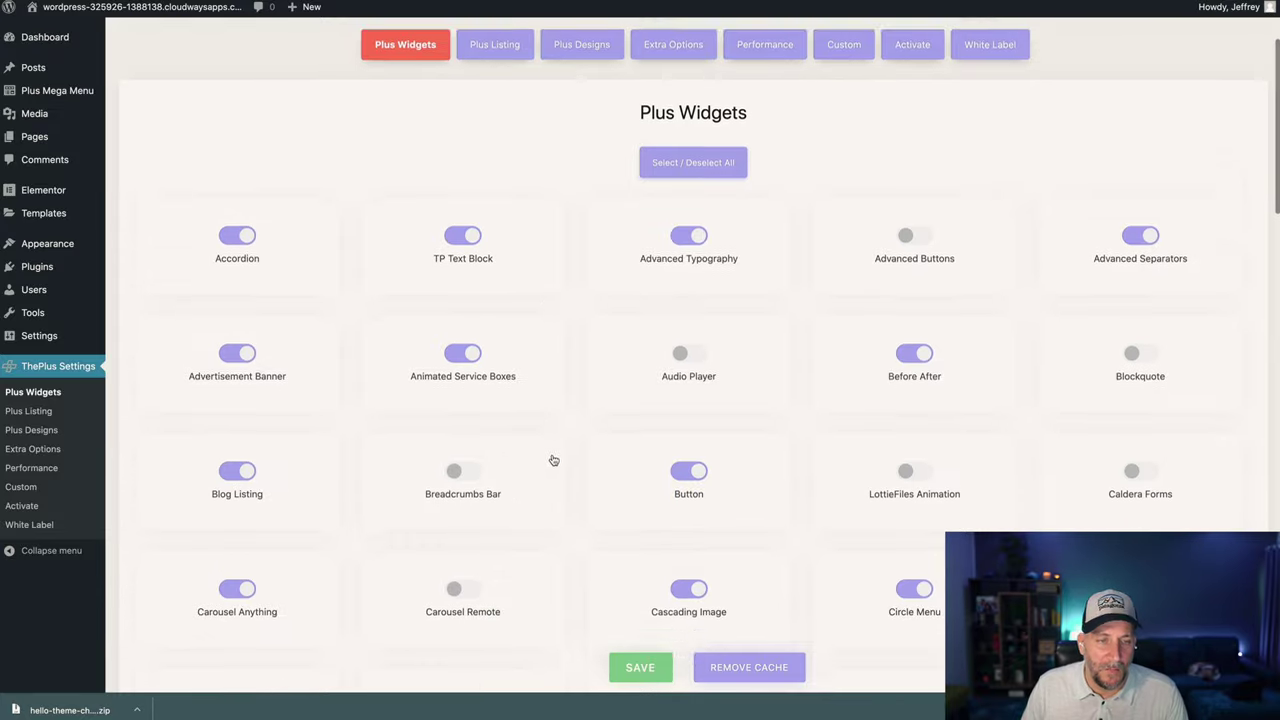
{"action": "scroll", "coordinate": [450, 430], "scroll_direction": "down", "scroll_amount": 1}
{"action": "scroll", "coordinate": [804, 417], "scroll_direction": "down", "scroll_amount": 2}
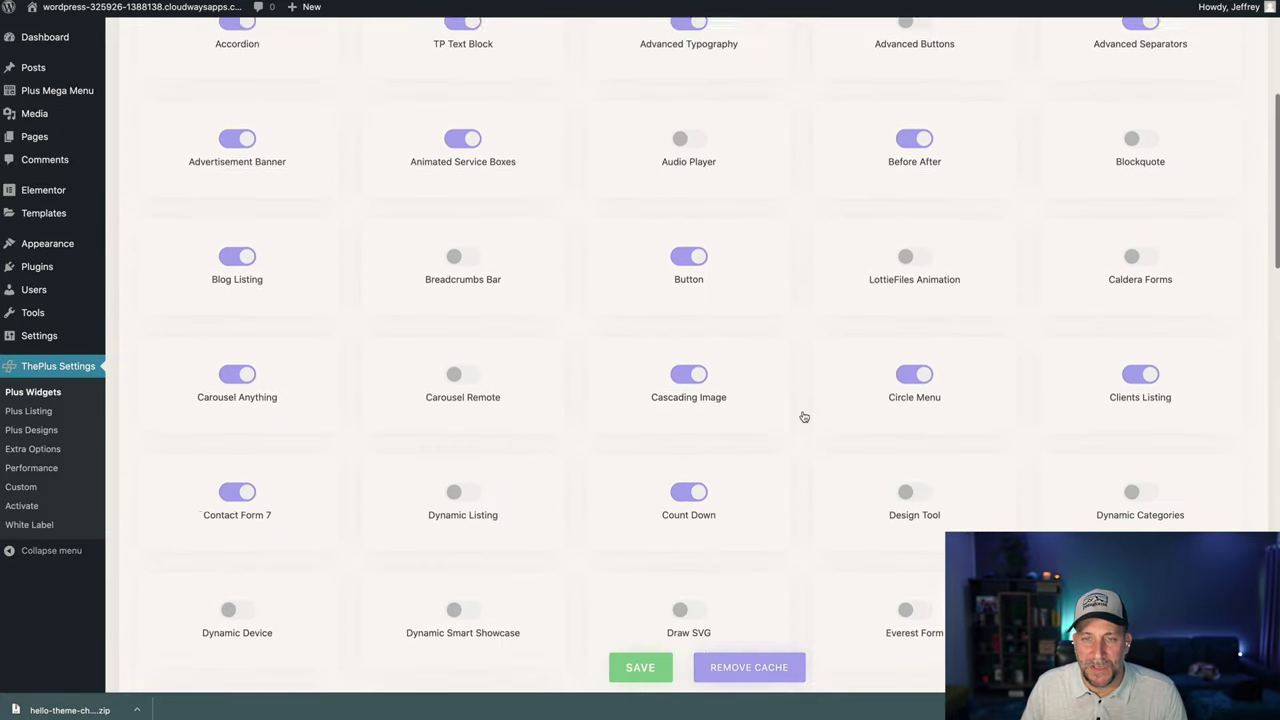
{"action": "scroll", "coordinate": [804, 417], "scroll_direction": "down", "scroll_amount": 1}
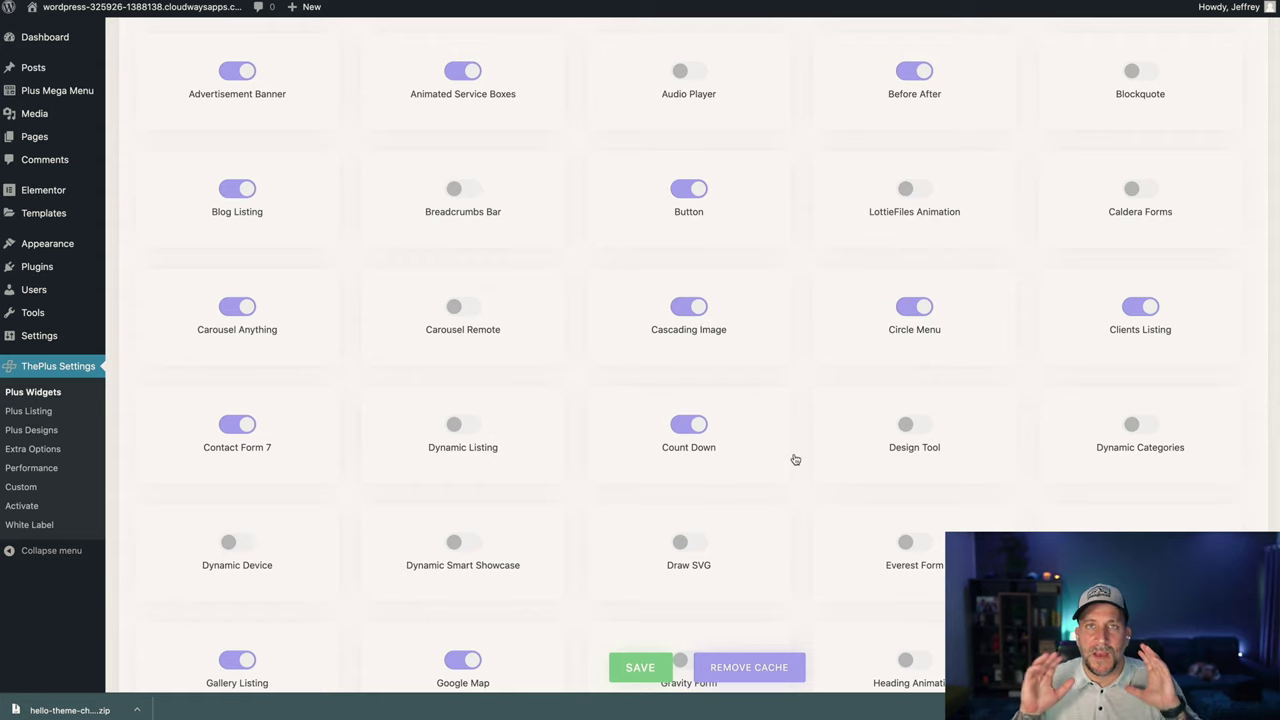
Deselect all Plus Widgets at once, remove the plugin's cache and check the widget list again
{"action": "scroll", "coordinate": [840, 324], "scroll_direction": "up", "scroll_amount": 5}
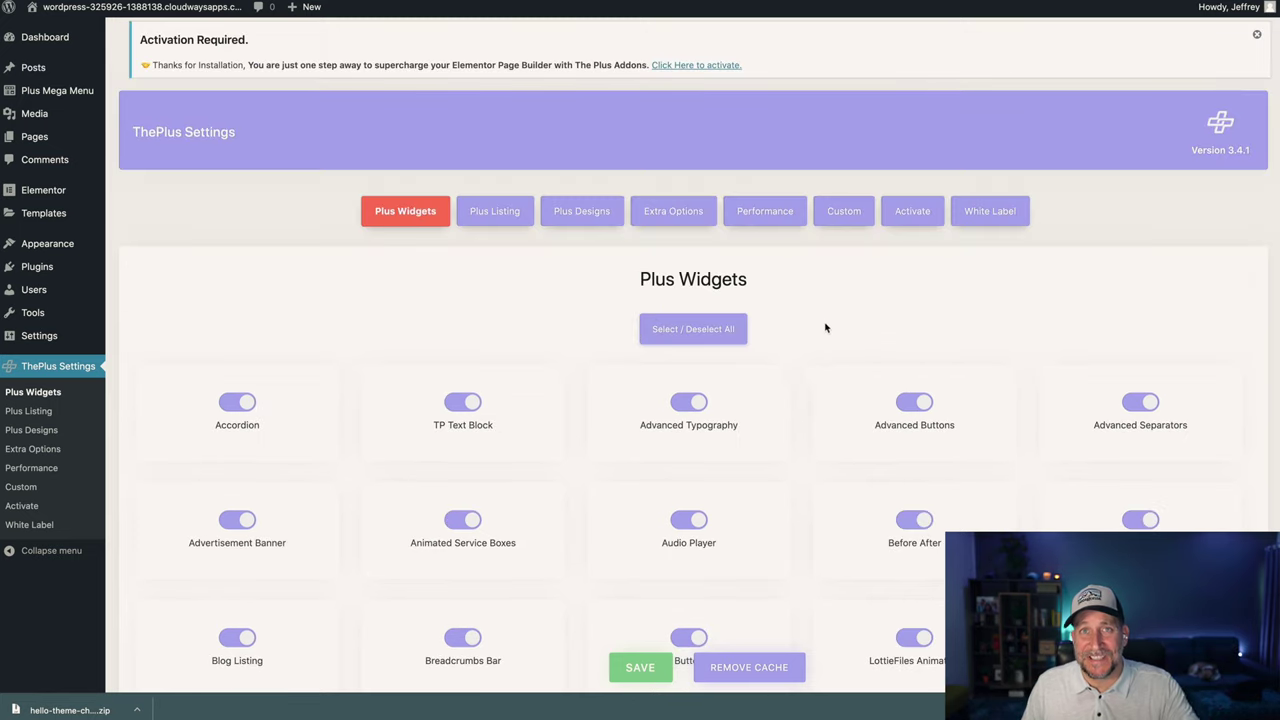
{"action": "scroll", "coordinate": [727, 323], "scroll_direction": "down", "scroll_amount": 1}
{"action": "left_click", "coordinate": [727, 323]}
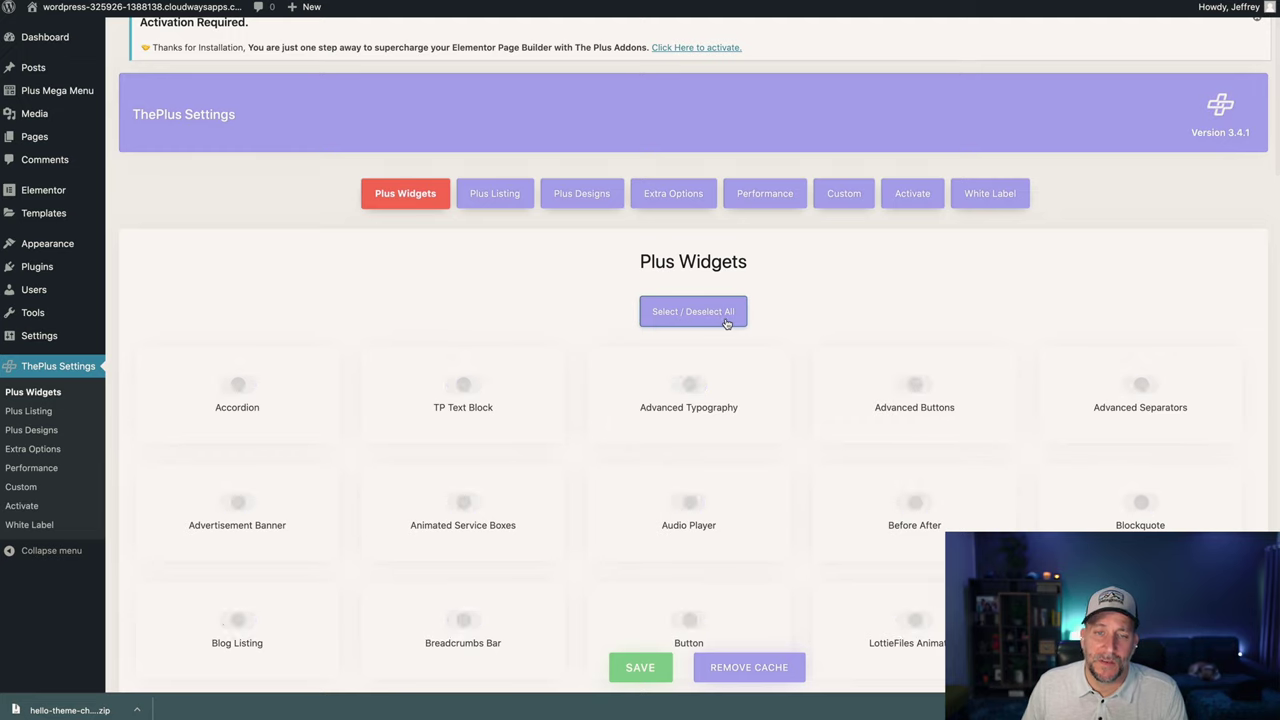
{"action": "scroll", "coordinate": [785, 332], "scroll_direction": "down", "scroll_amount": 5}
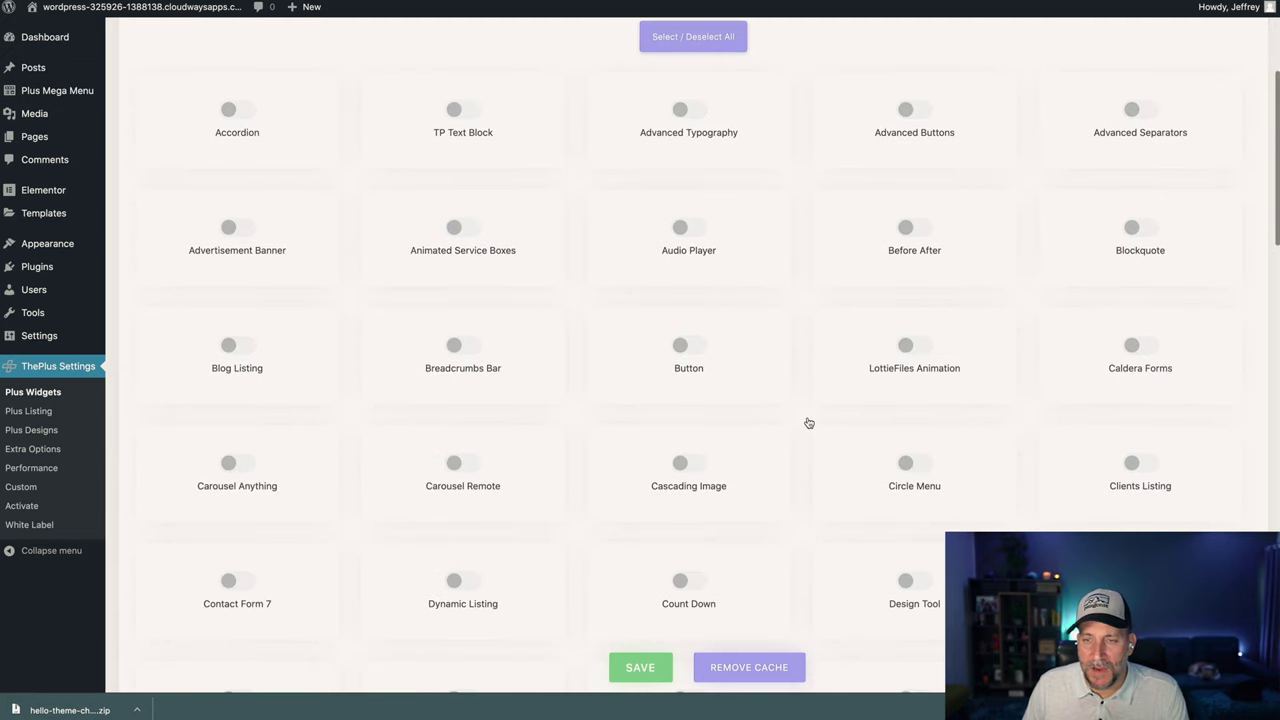
{"action": "scroll", "coordinate": [816, 424], "scroll_direction": "down", "scroll_amount": 1}
{"action": "scroll", "coordinate": [816, 424], "scroll_direction": "down", "scroll_amount": 10}
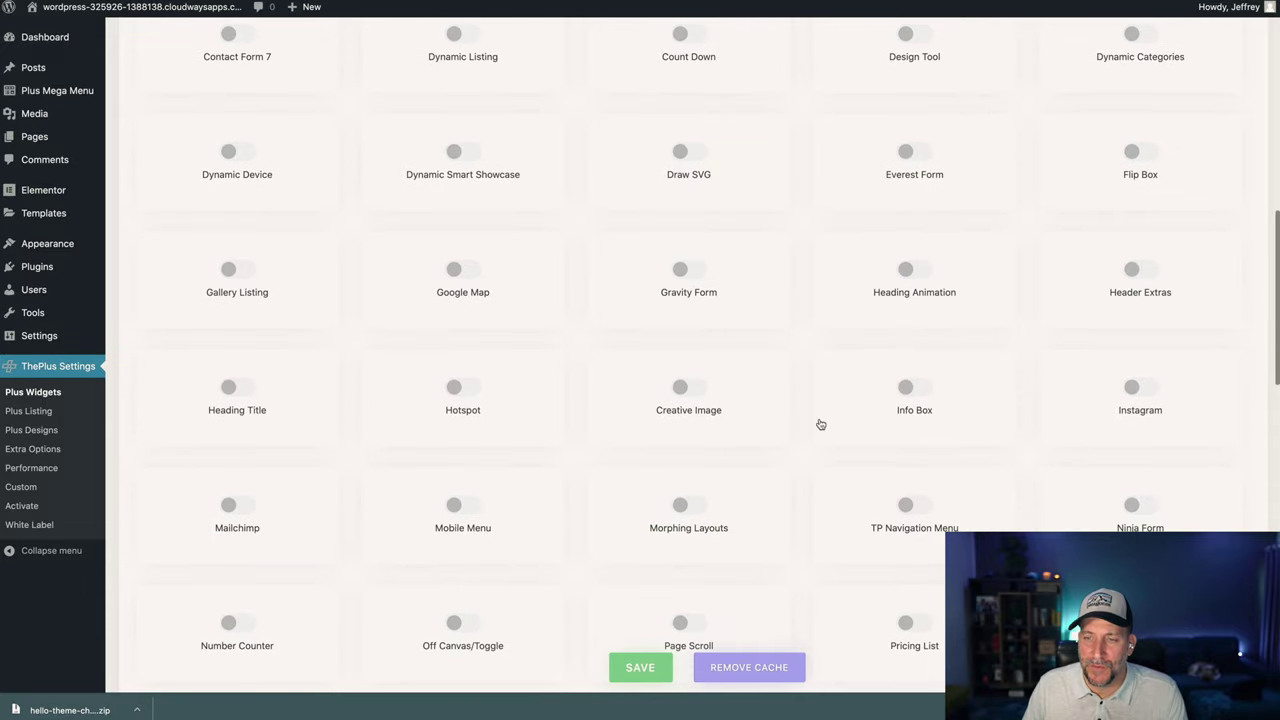
{"action": "scroll", "coordinate": [816, 424], "scroll_direction": "down", "scroll_amount": 1}
{"action": "left_click", "coordinate": [914, 388]}
{"action": "left_click", "coordinate": [749, 665]}
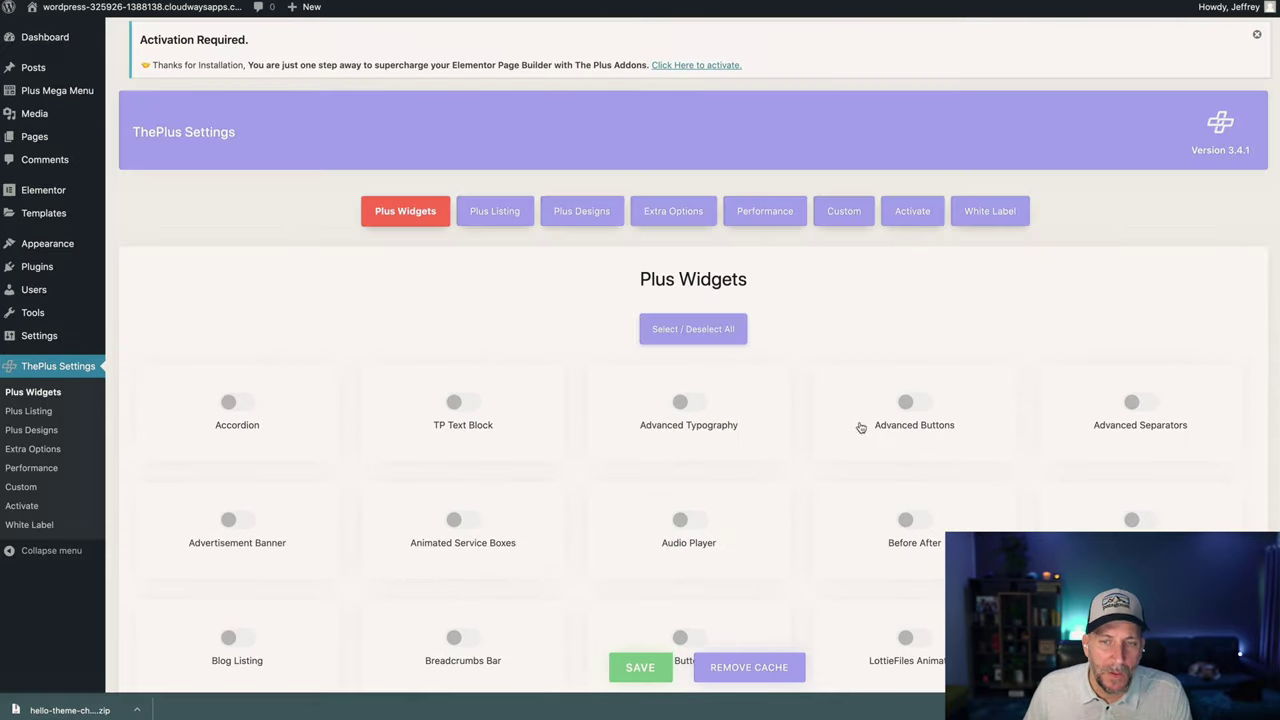
{"action": "scroll", "coordinate": [1010, 391], "scroll_direction": "down", "scroll_amount": 15}
{"action": "scroll", "coordinate": [1010, 391], "scroll_direction": "down", "scroll_amount": 10}
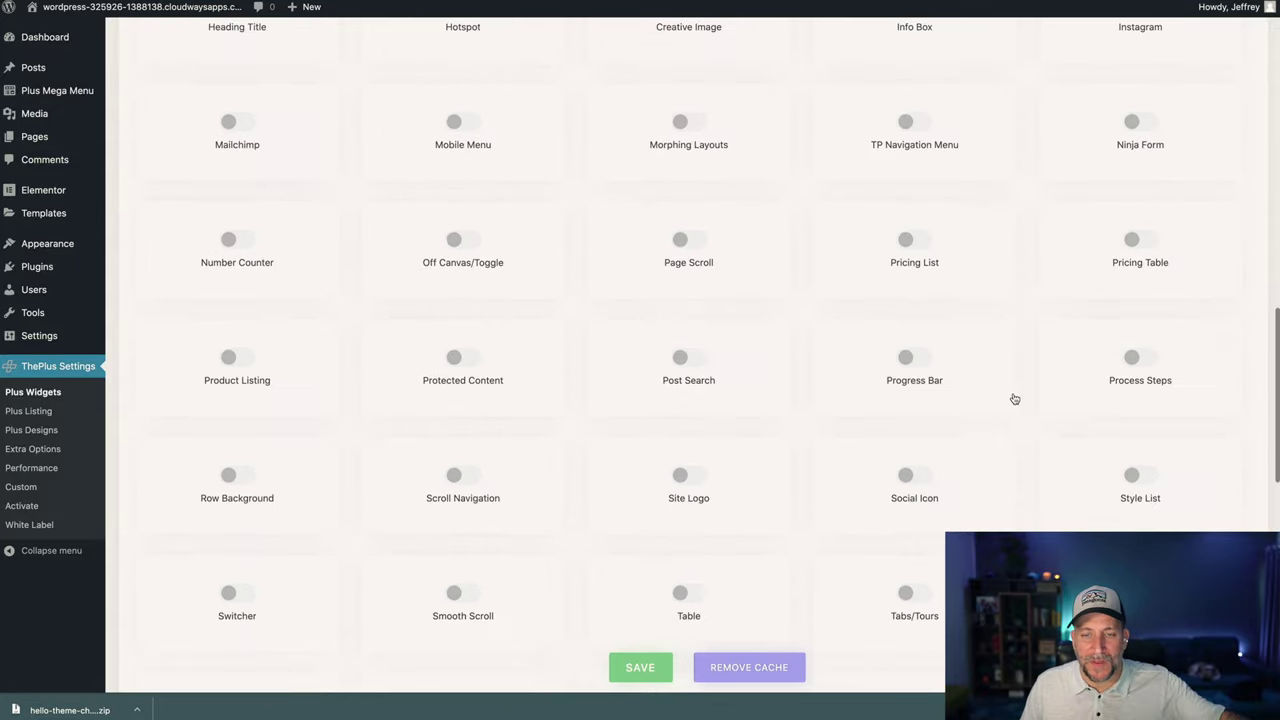
Look through the Plus Listing post type settings and the Plus Designs page of the plugin
{"action": "scroll", "coordinate": [811, 417], "scroll_direction": "up", "scroll_amount": 8}
{"action": "scroll", "coordinate": [637, 410], "scroll_direction": "up", "scroll_amount": 10}
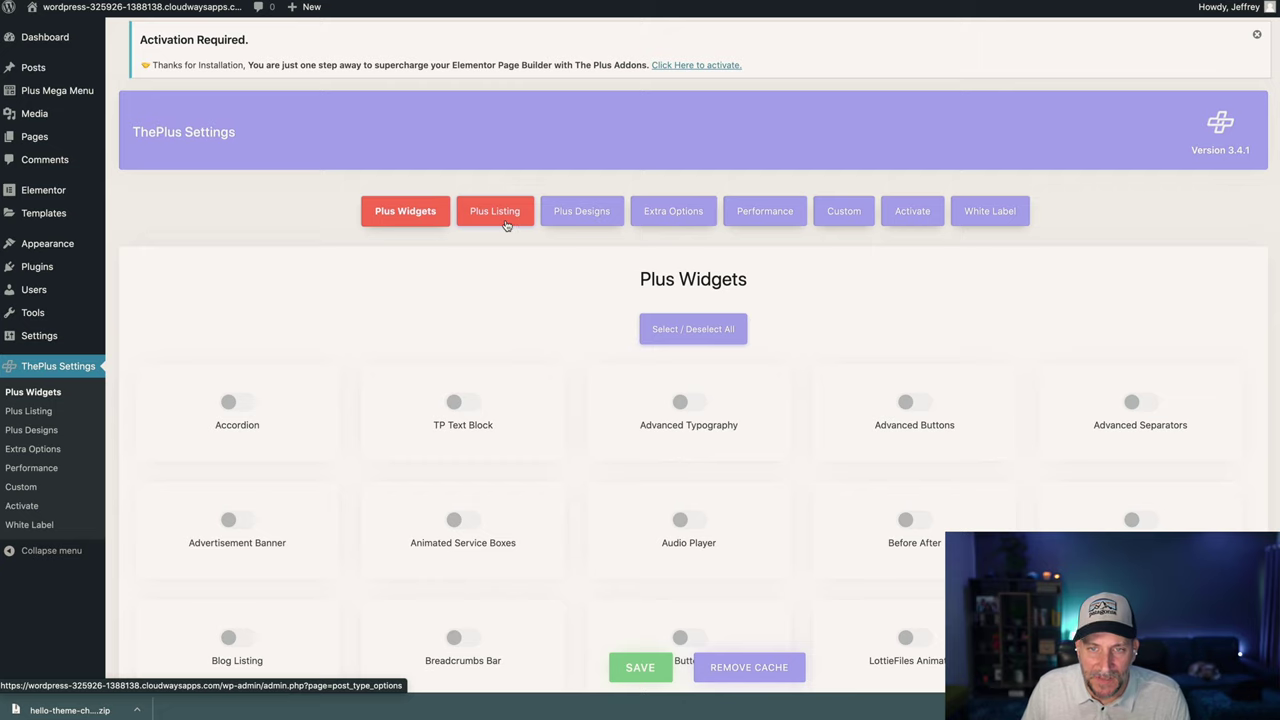
{"action": "left_click", "coordinate": [503, 219]}
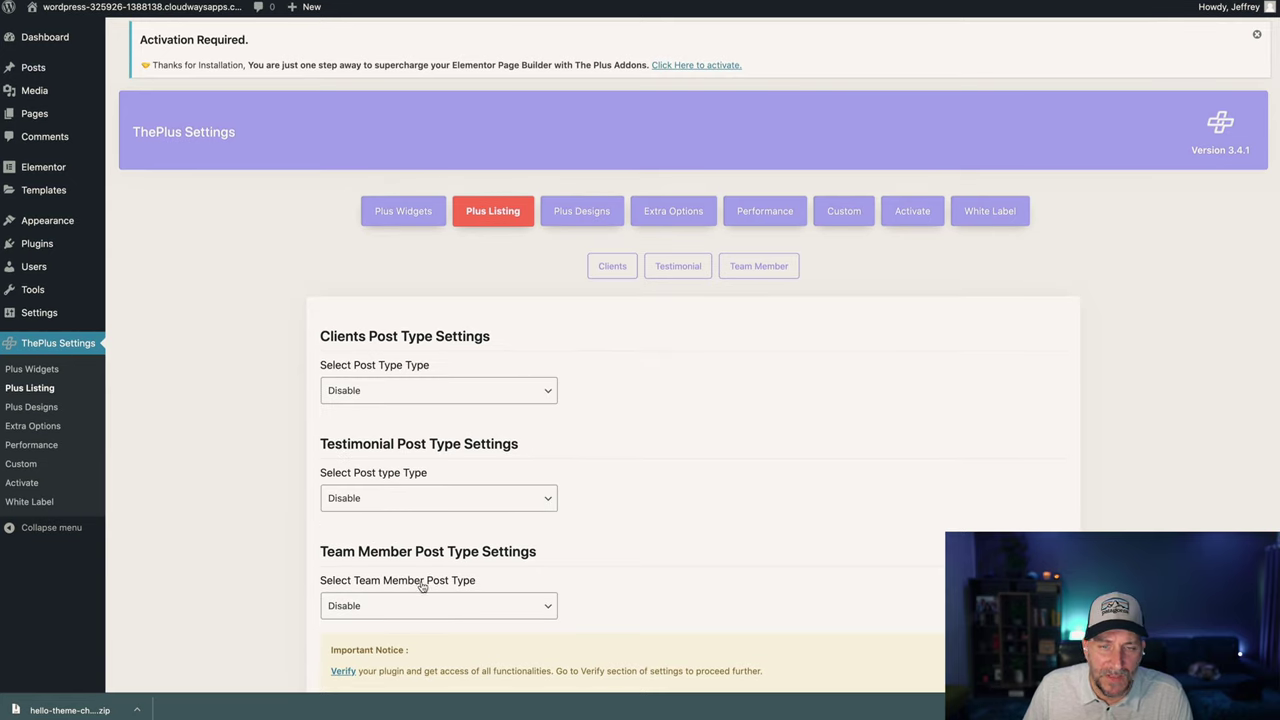
{"action": "left_click", "coordinate": [568, 223]}
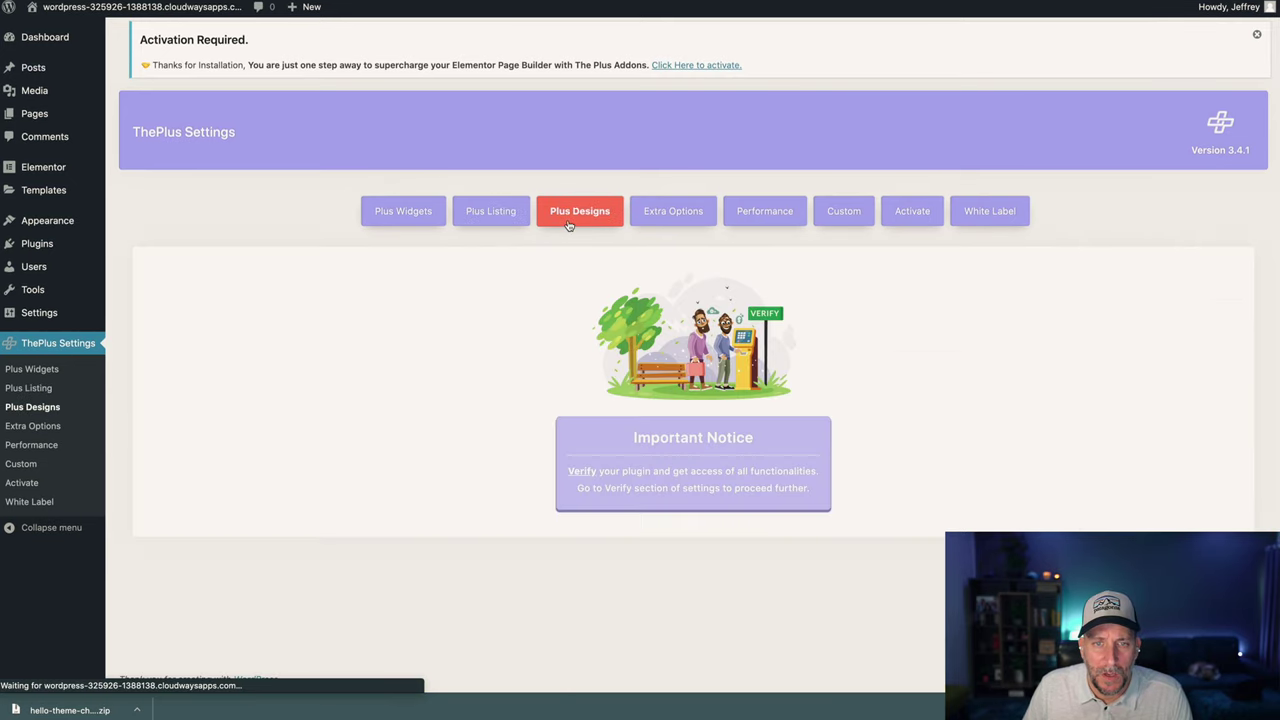
Set Iconsmind Font Functionality to Disable in the plugin's Extra Options
{"action": "left_click", "coordinate": [683, 220]}
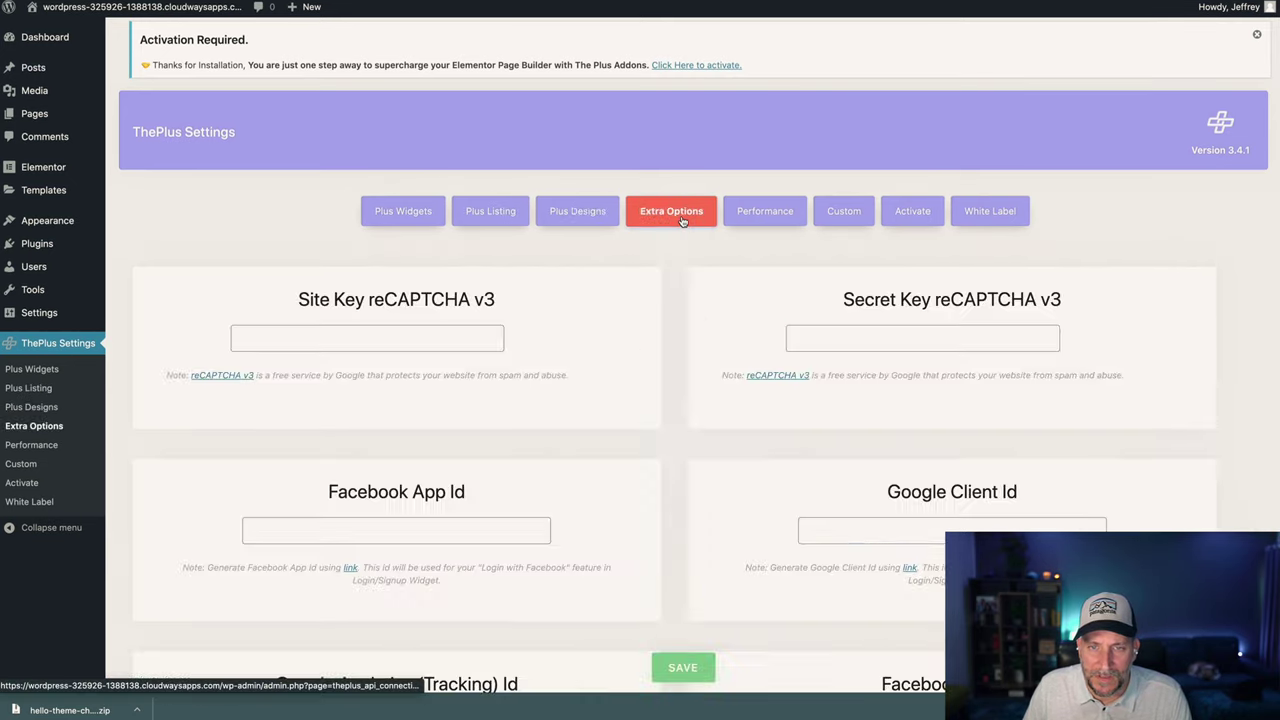
{"action": "scroll", "coordinate": [617, 420], "scroll_direction": "down", "scroll_amount": 4}
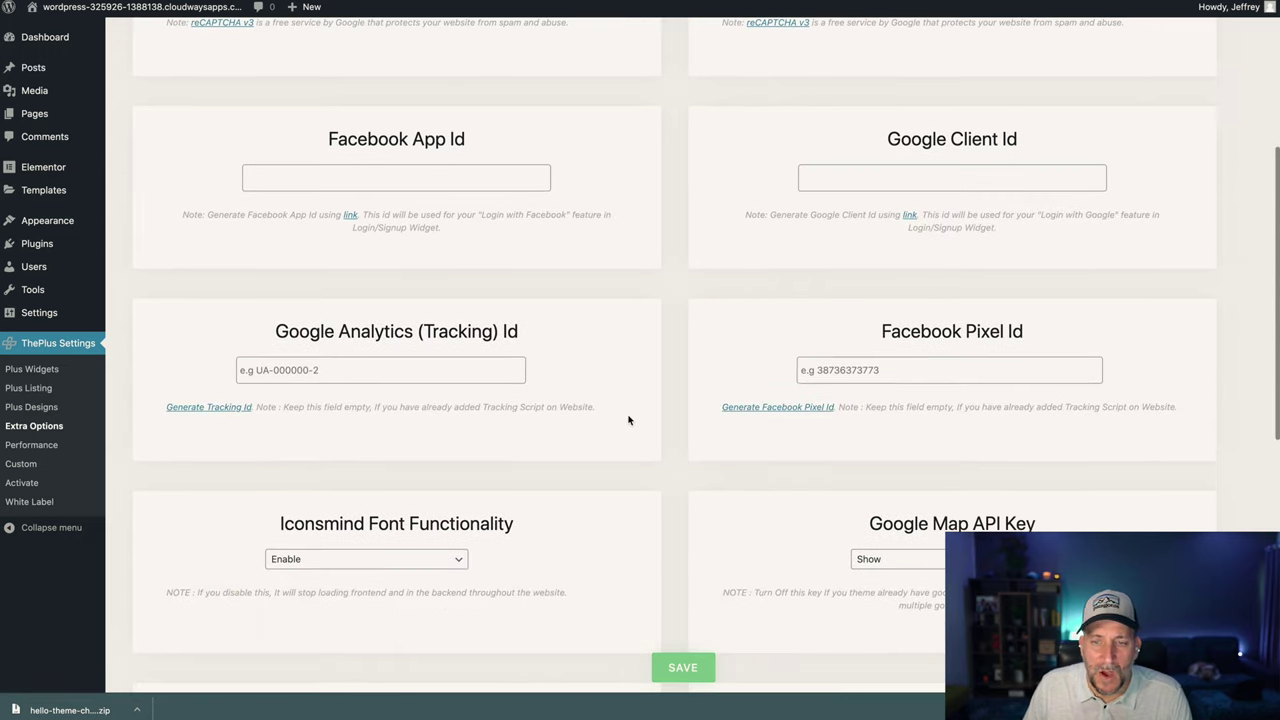
{"action": "scroll", "coordinate": [585, 398], "scroll_direction": "down", "scroll_amount": 2}
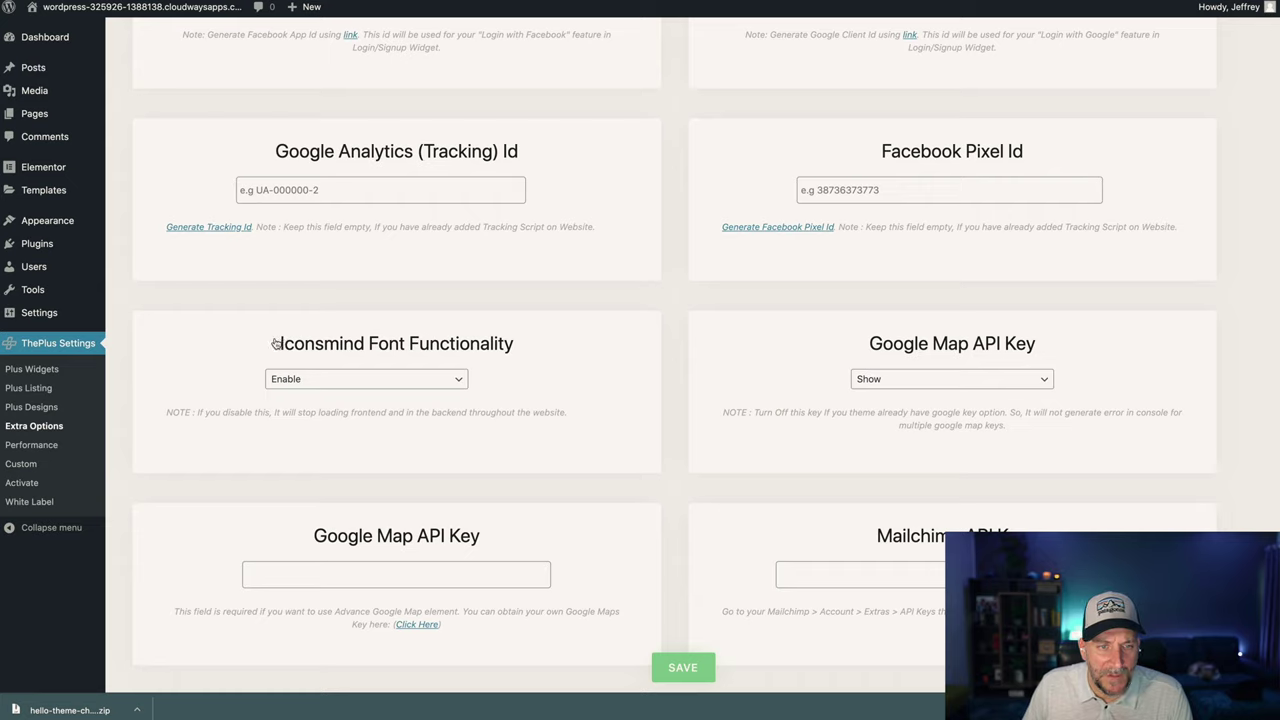
{"action": "left_click", "coordinate": [449, 378]}
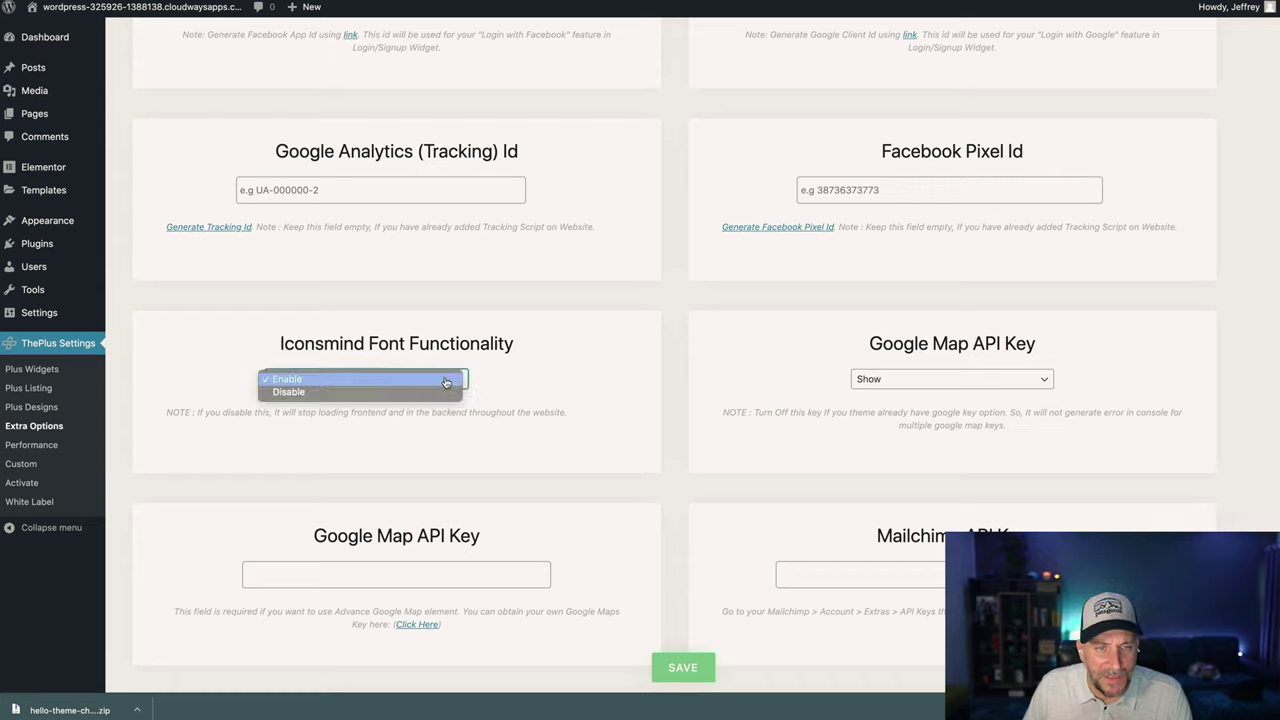
{"action": "left_click", "coordinate": [440, 392]}
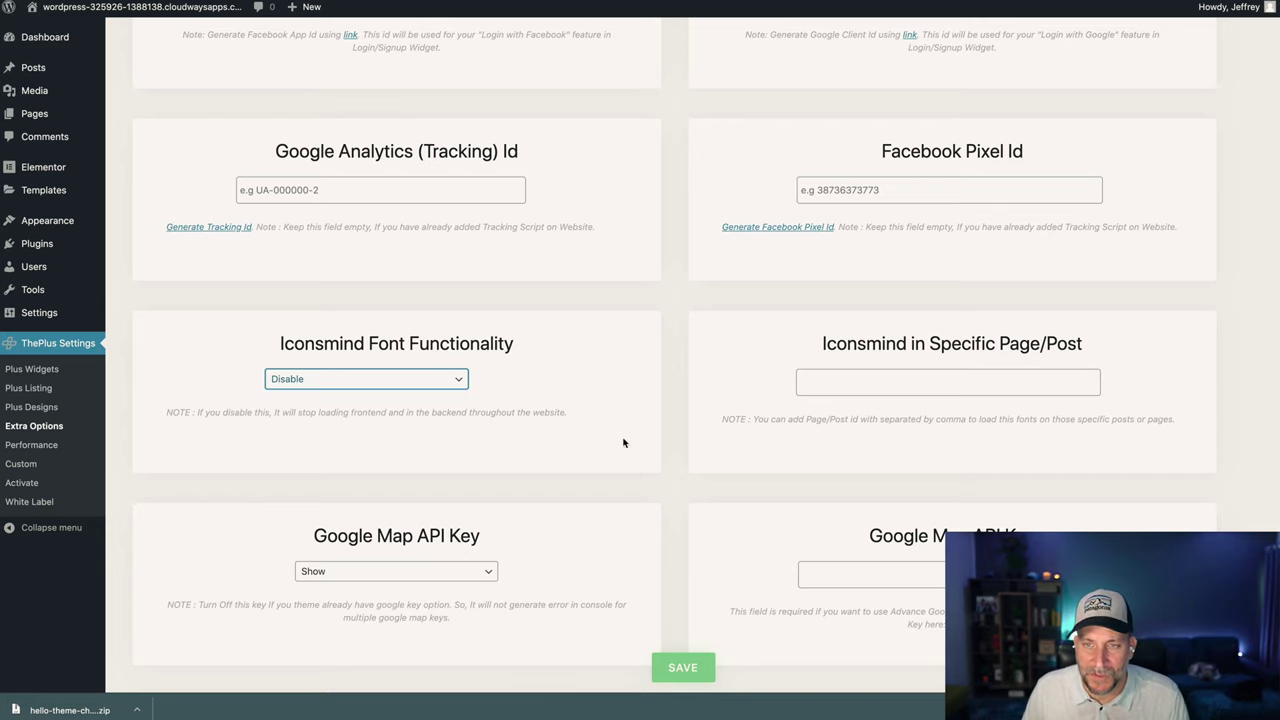
Set the Google Map API Key display option to None, save the Extra Options and review them
{"action": "scroll", "coordinate": [623, 443], "scroll_direction": "down", "scroll_amount": 5}
{"action": "scroll", "coordinate": [594, 462], "scroll_direction": "down", "scroll_amount": 1}
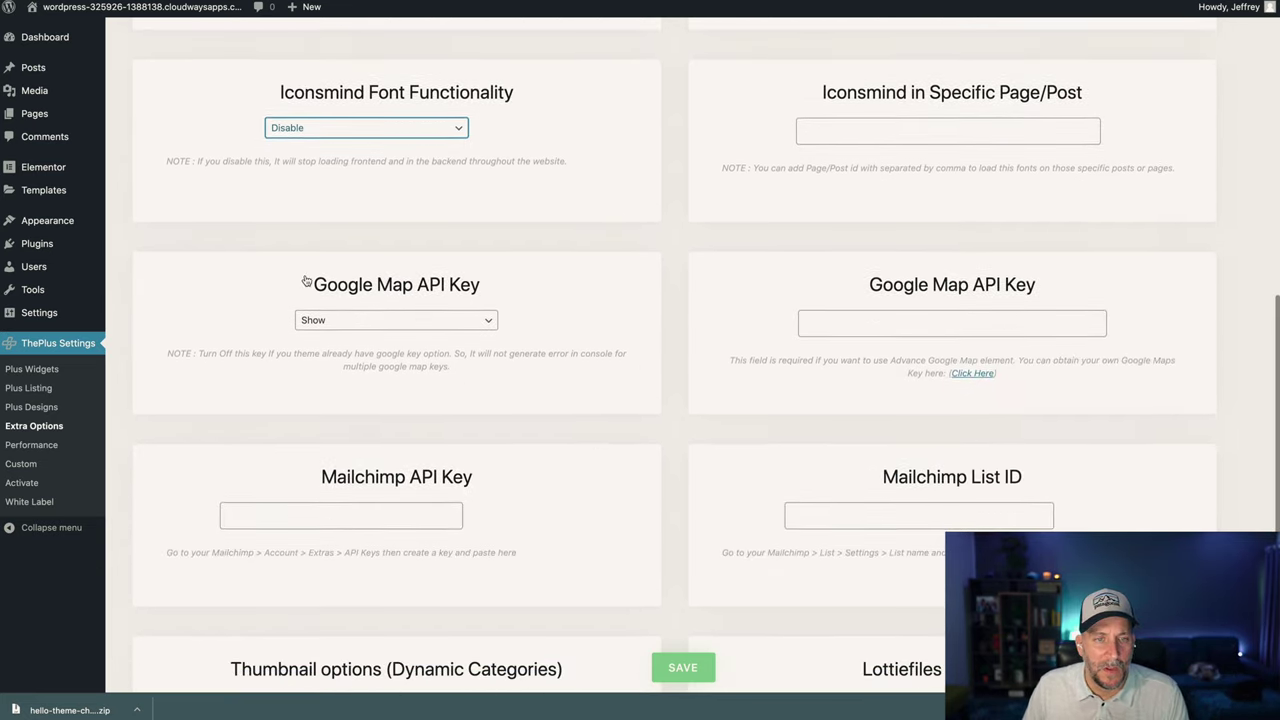
{"action": "left_click", "coordinate": [380, 321]}
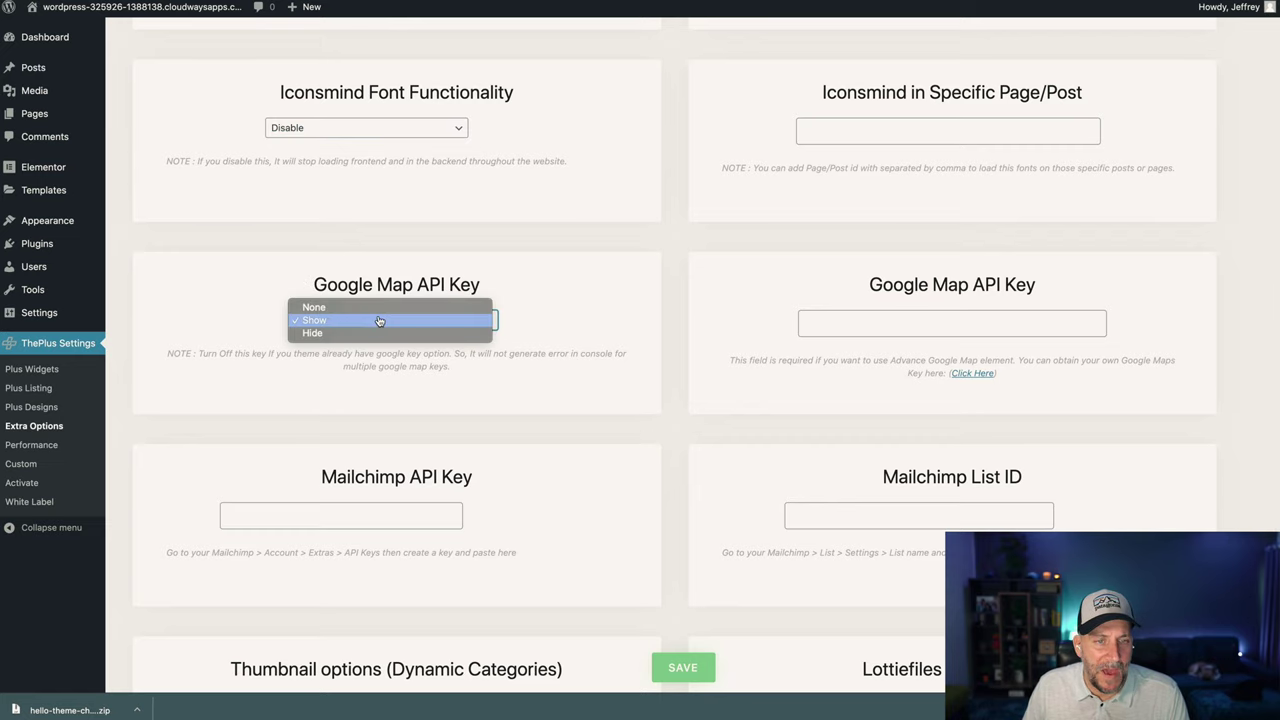
{"action": "left_click", "coordinate": [384, 309]}
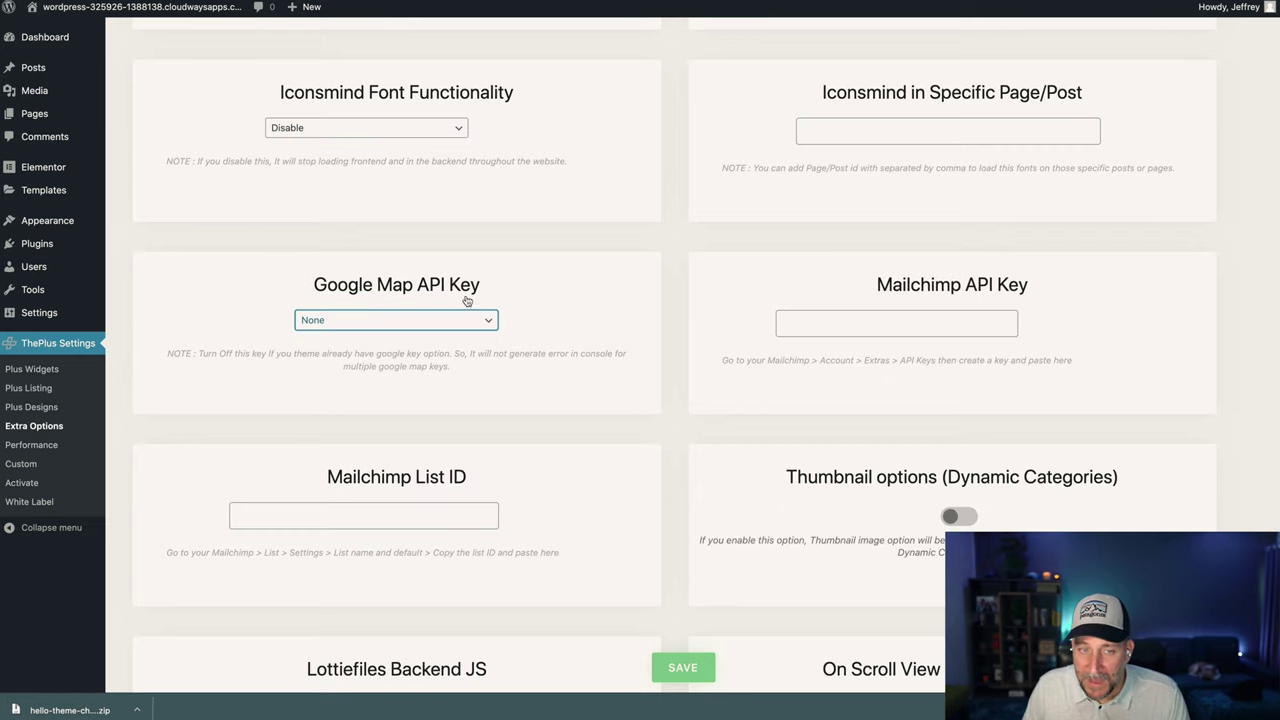
{"action": "scroll", "coordinate": [558, 375], "scroll_direction": "down", "scroll_amount": 3}
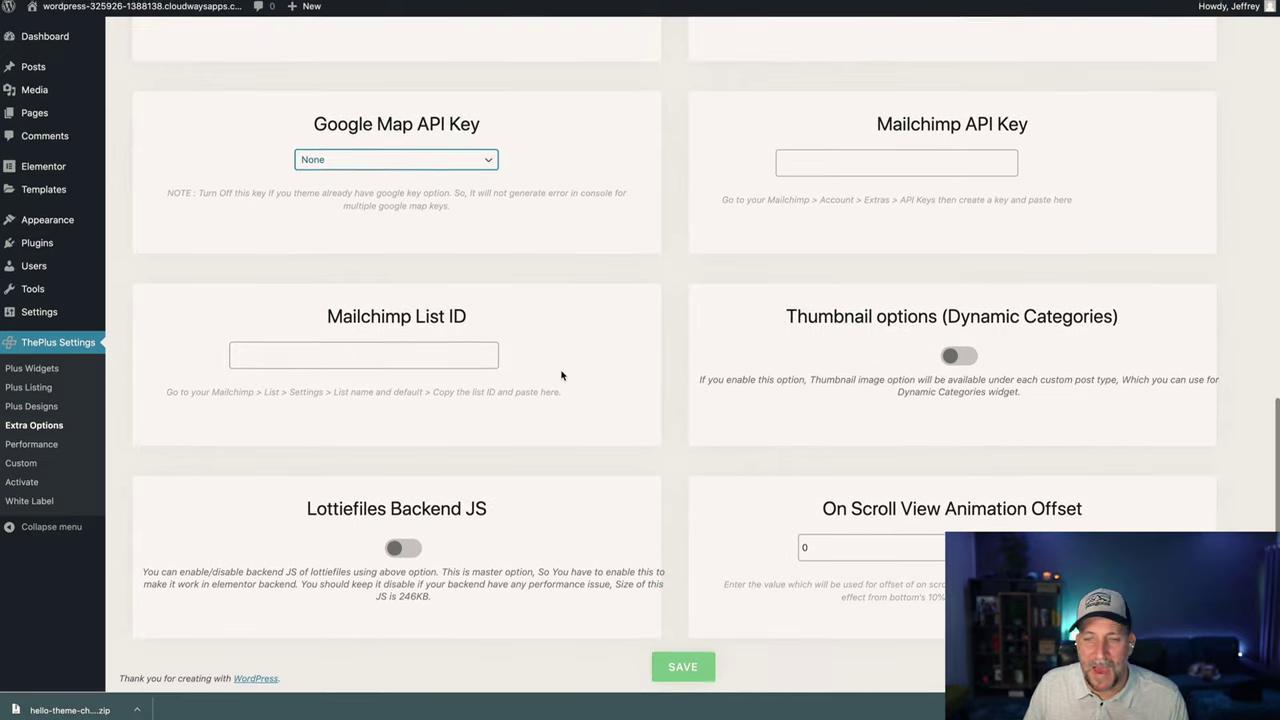
{"action": "left_click", "coordinate": [675, 667]}
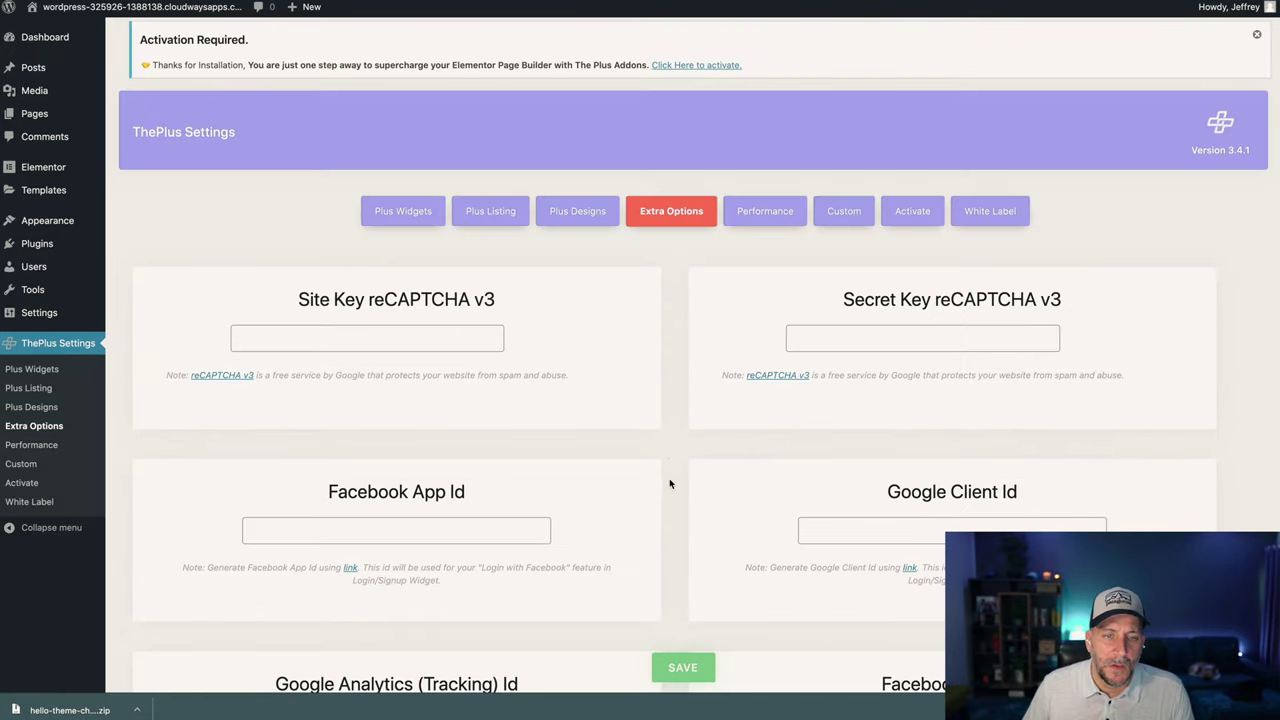
{"action": "scroll", "coordinate": [669, 484], "scroll_direction": "down", "scroll_amount": 10}
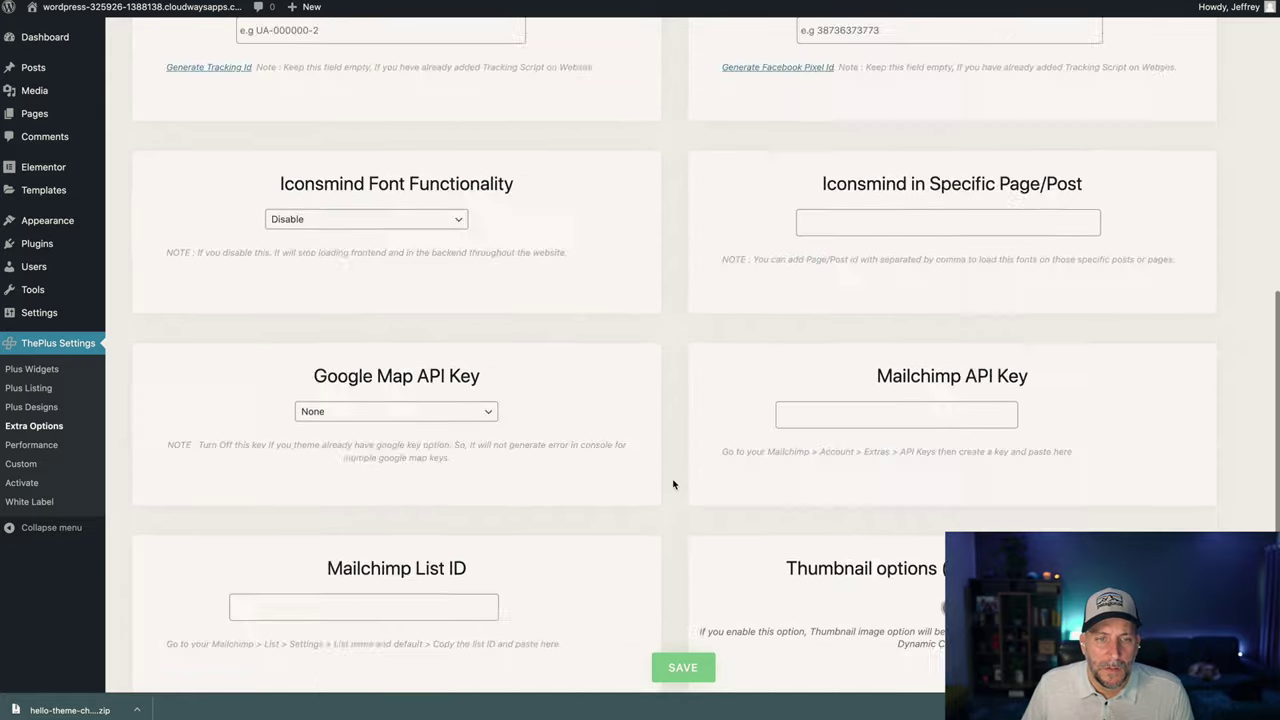
{"action": "scroll", "coordinate": [673, 484], "scroll_direction": "up", "scroll_amount": 10}
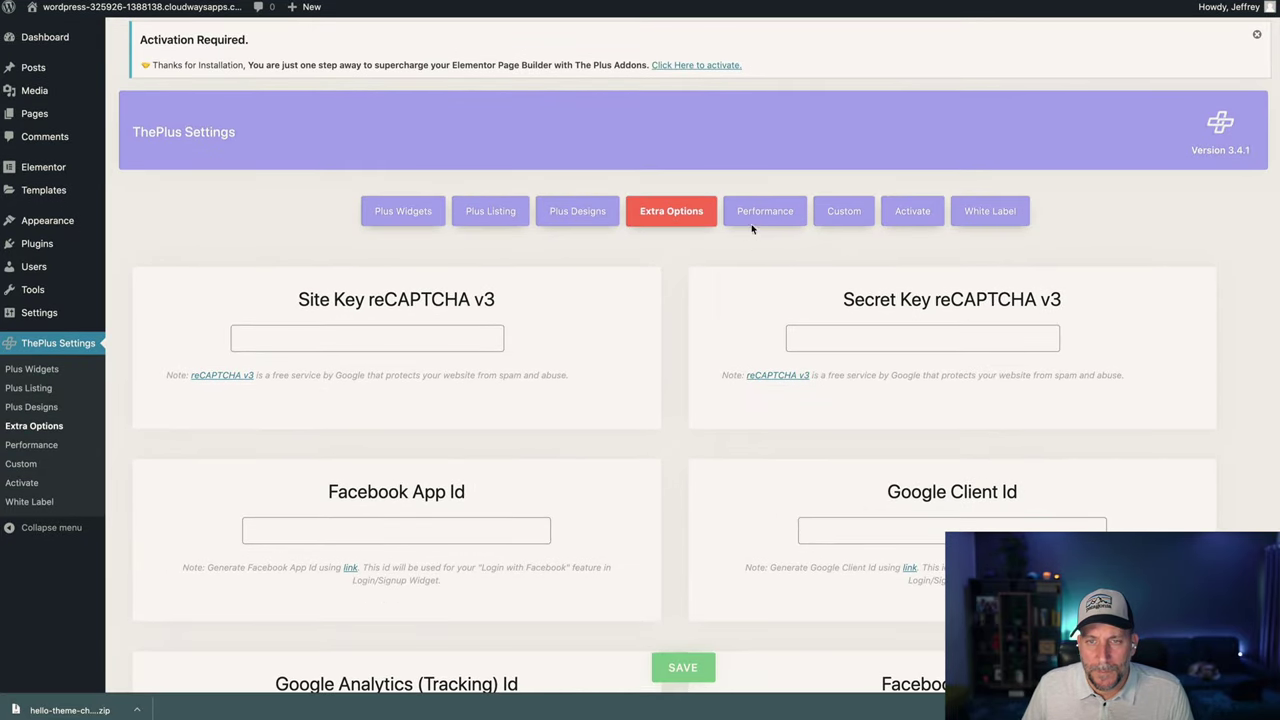
Purge all of the plugin's cached files from its Performance settings and confirm the removal
{"action": "left_click", "coordinate": [761, 213]}
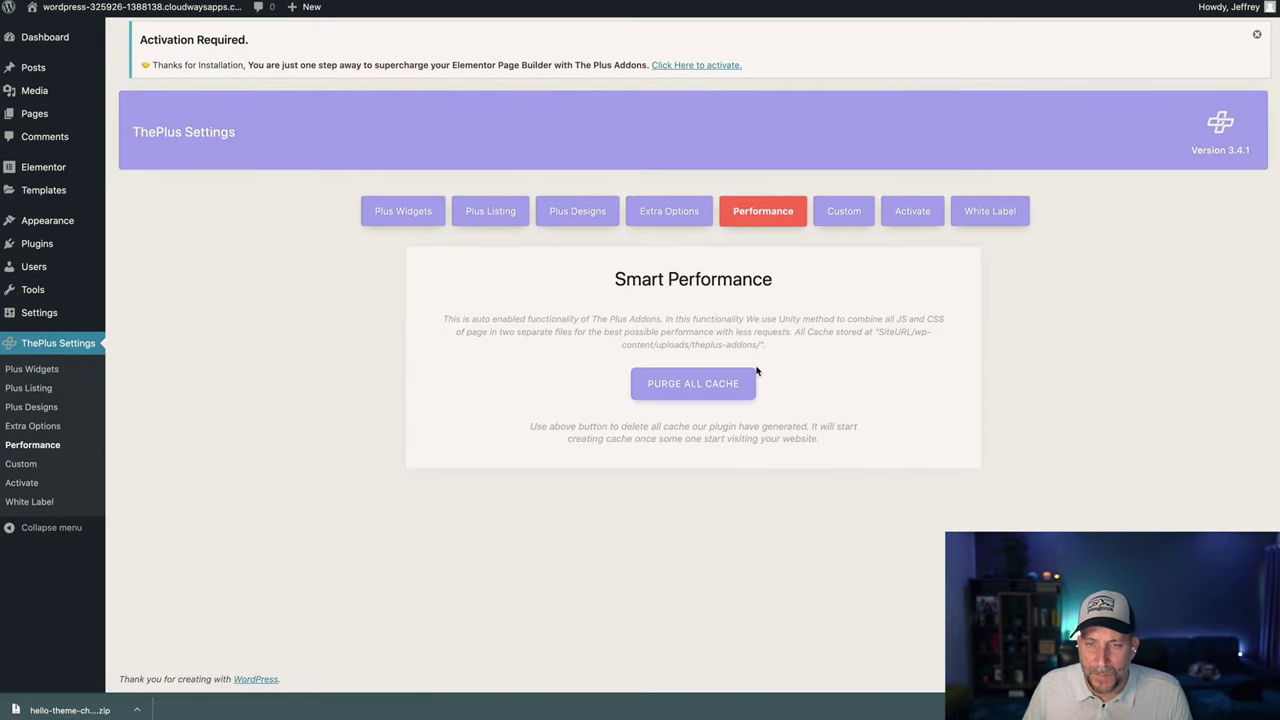
{"action": "left_click", "coordinate": [709, 383]}
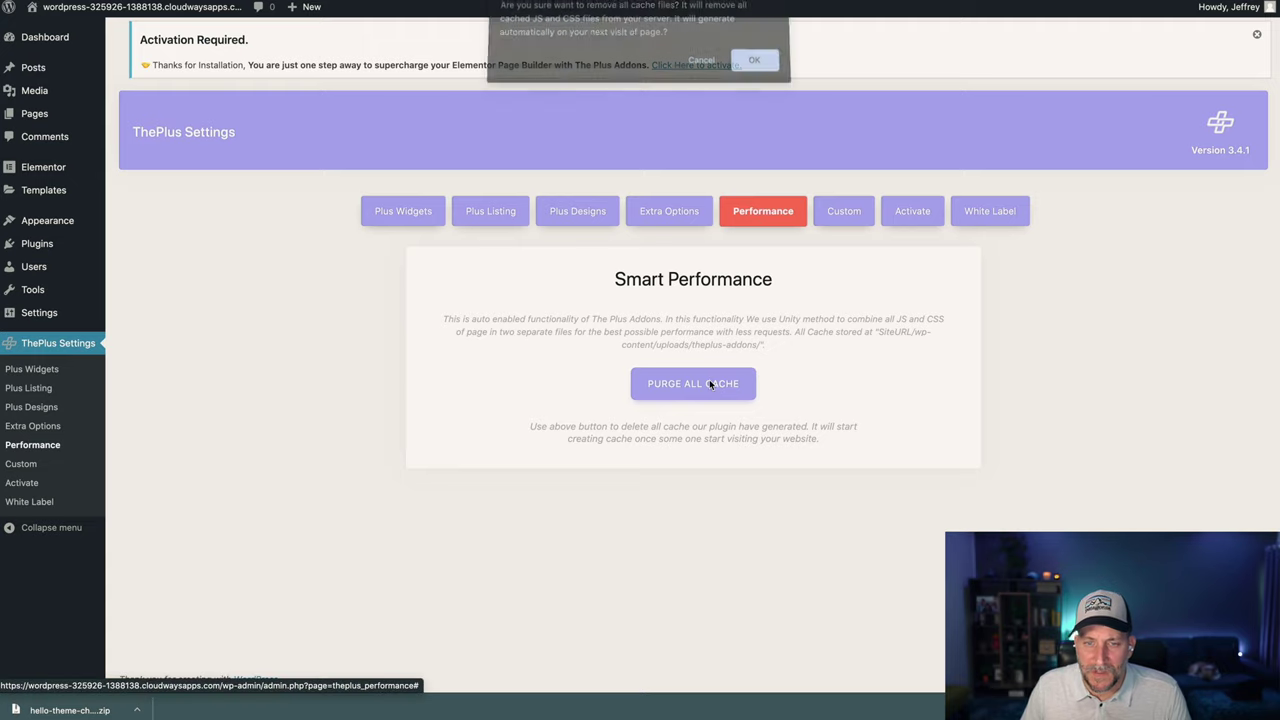
{"action": "left_click", "coordinate": [754, 64]}
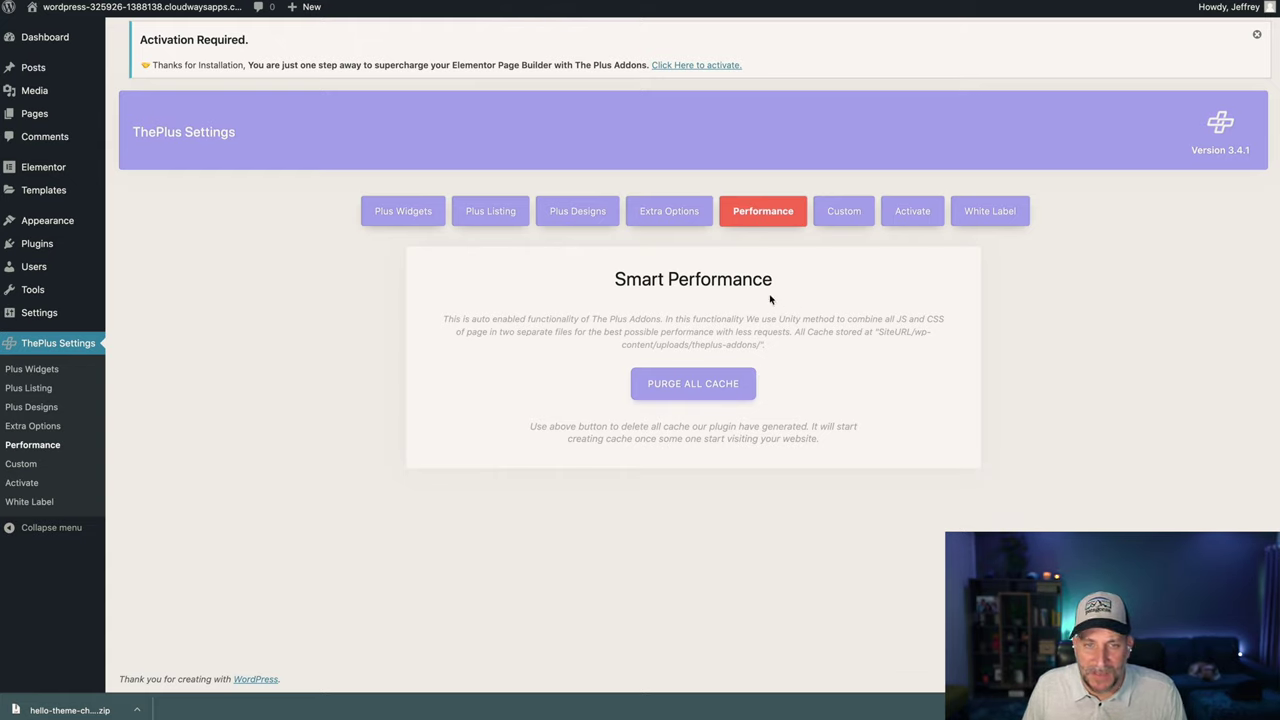
Return to the Plus Widgets list and switch the Accordion widget on and back off
{"action": "left_click", "coordinate": [399, 214]}
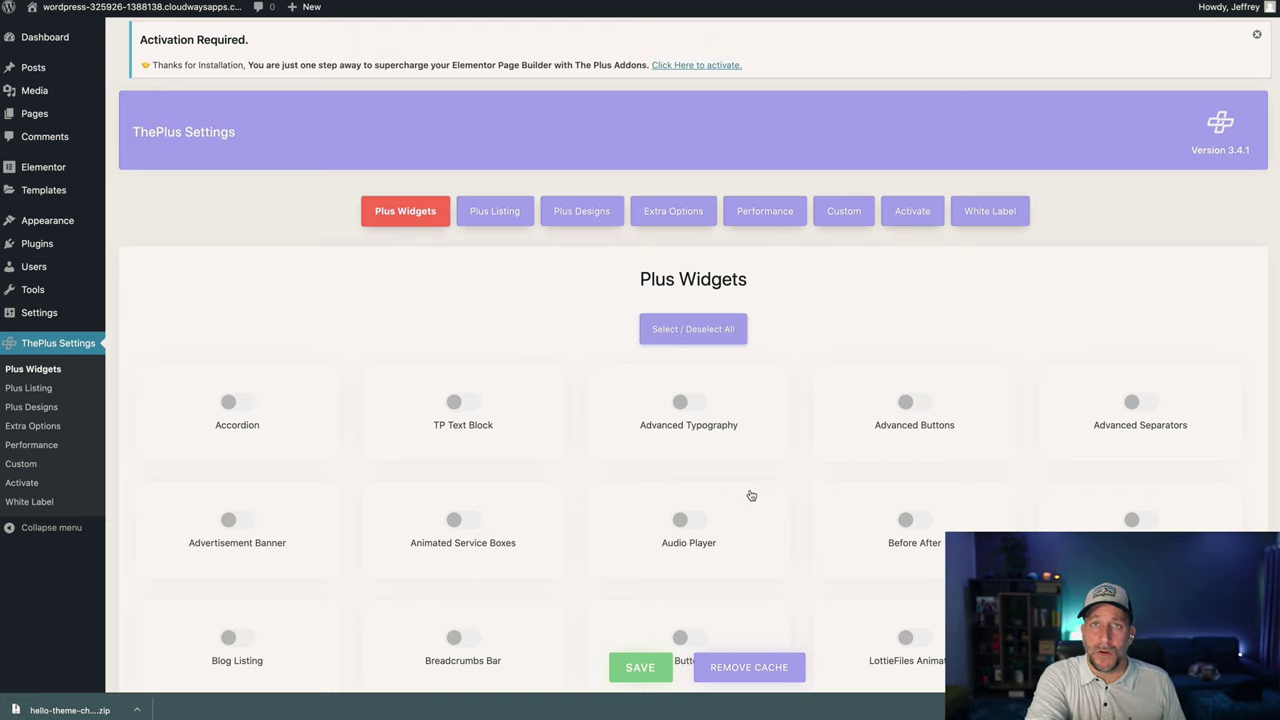
{"action": "left_click", "coordinate": [237, 406]}
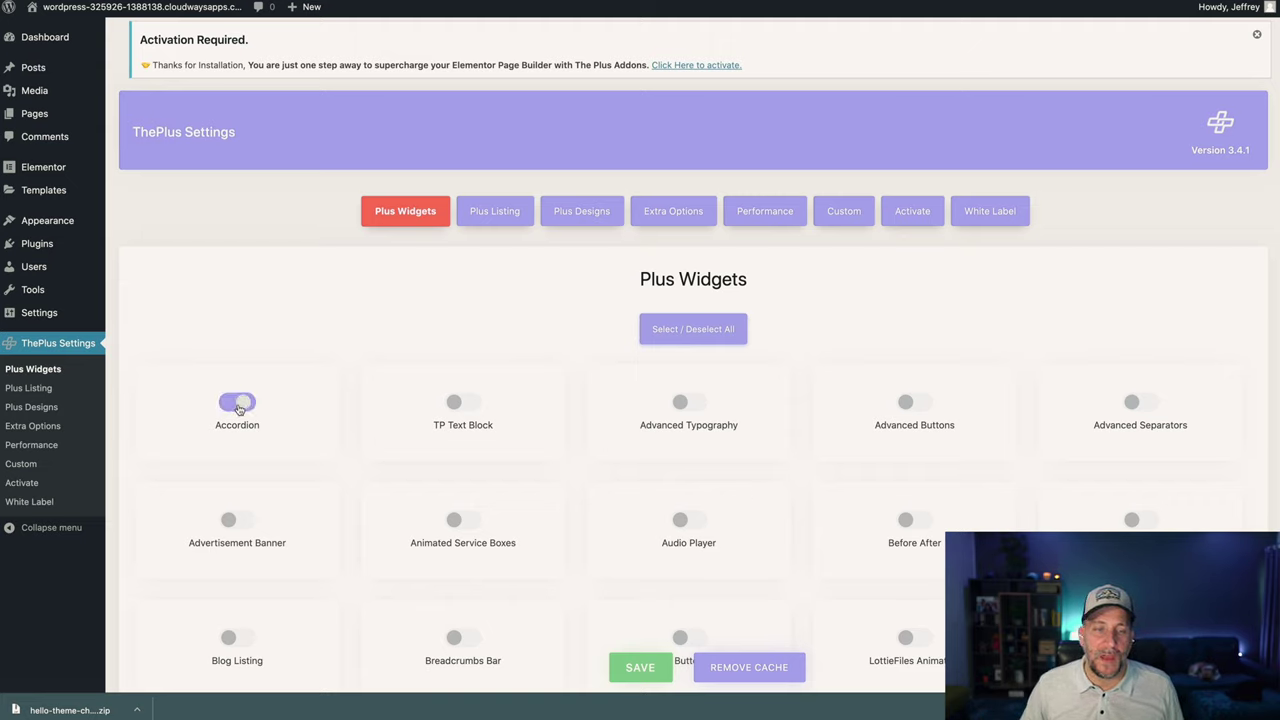
{"action": "left_click", "coordinate": [239, 406]}
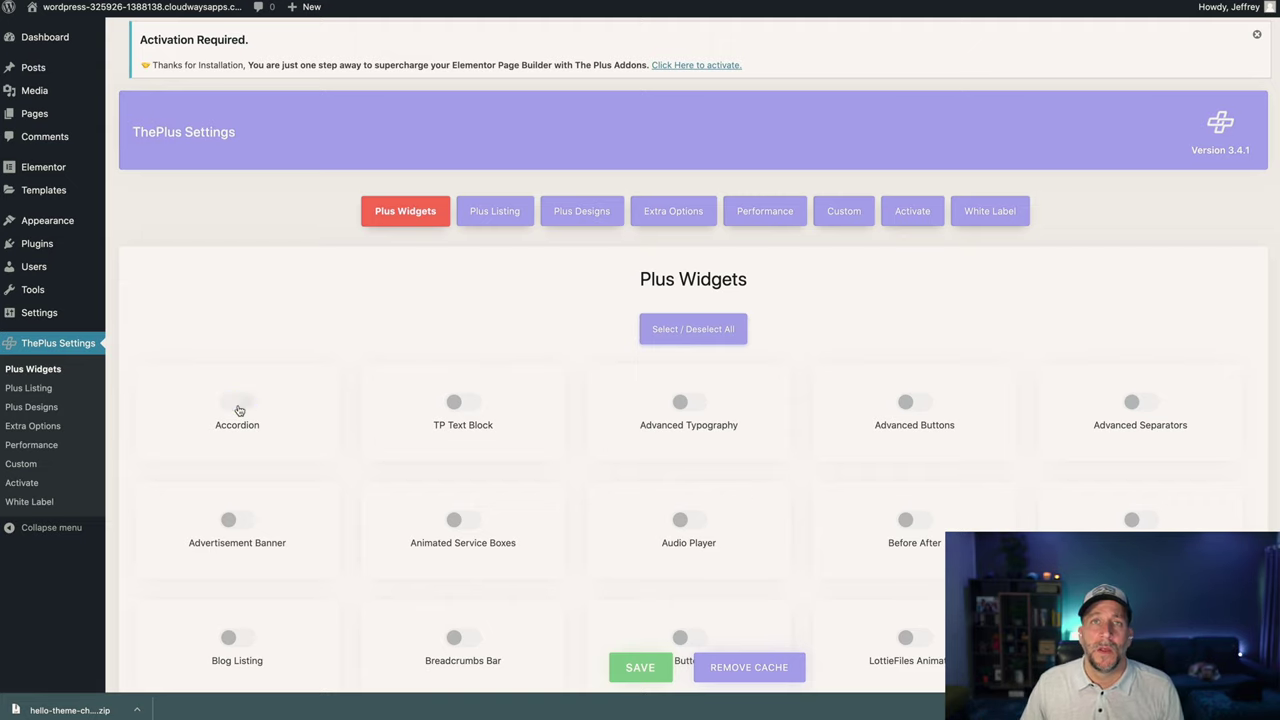